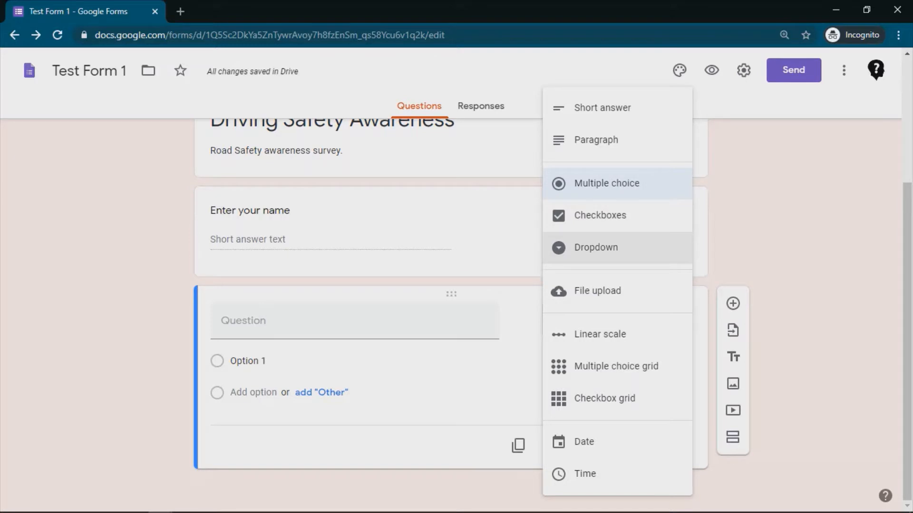
# Step: Delete the blank multiple-choice question below "Enter your name"
pyautogui.press('Escape')
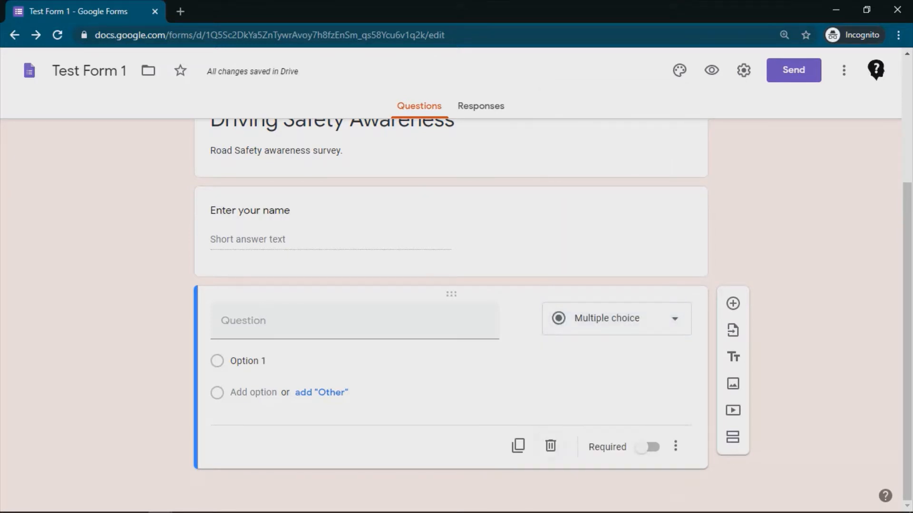
pyautogui.click(550, 446)
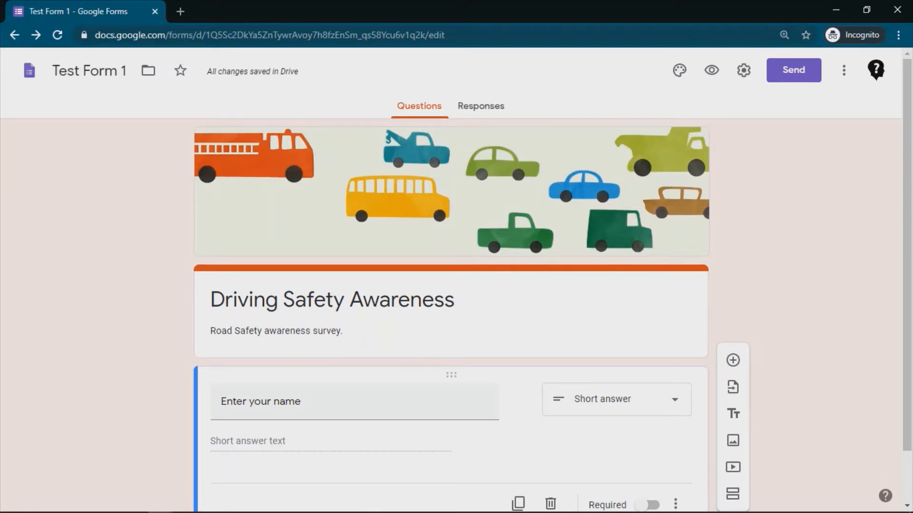
# Step: Add a multiple-choice question below "Enter your name" with the text "Which type of vehicle you have?"
pyautogui.scroll(-1, 451, 313)
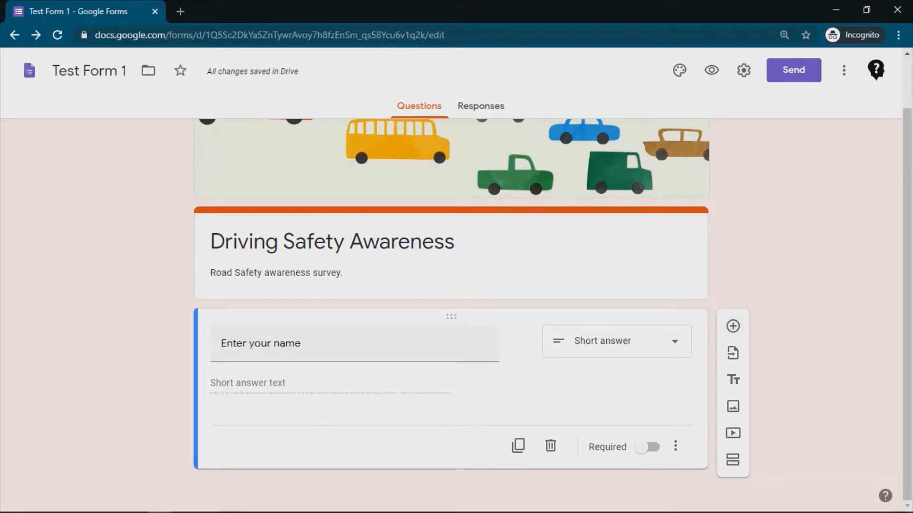
pyautogui.click(732, 326)
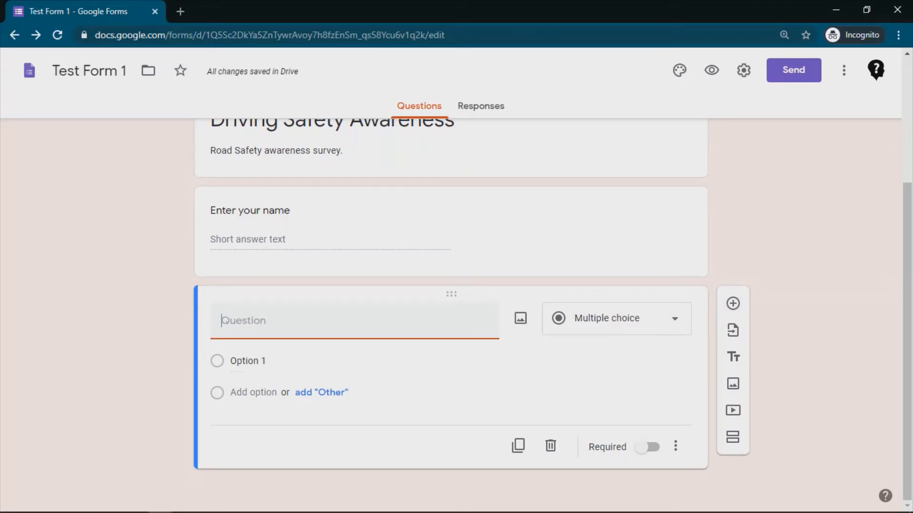
pyautogui.click(617, 318)
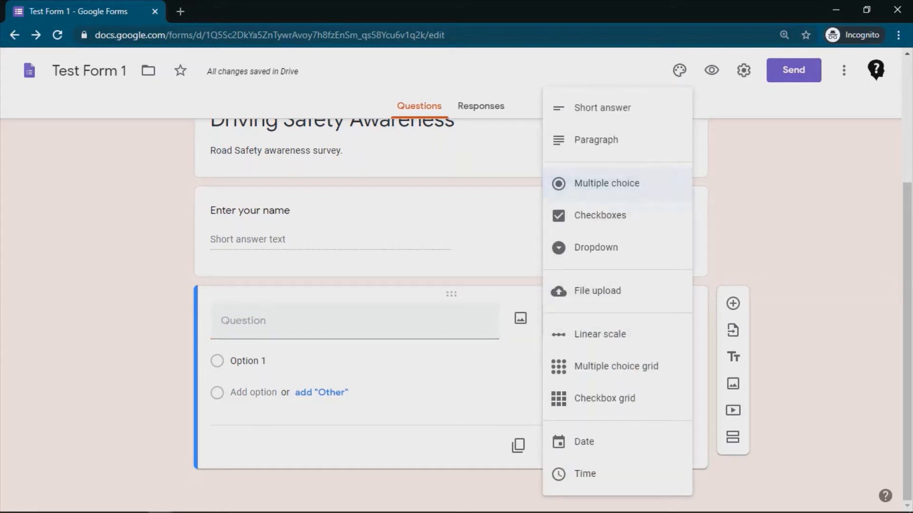
pyautogui.click(607, 183)
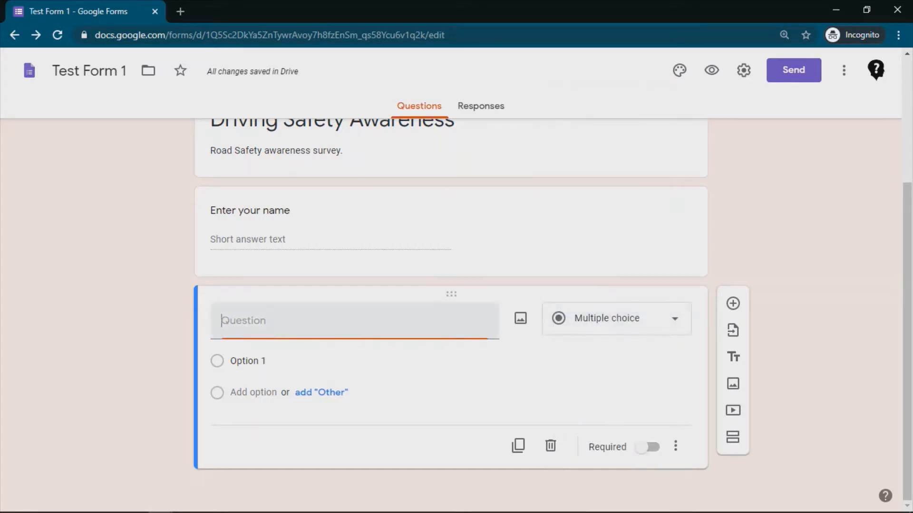
pyautogui.write('Which type of ')
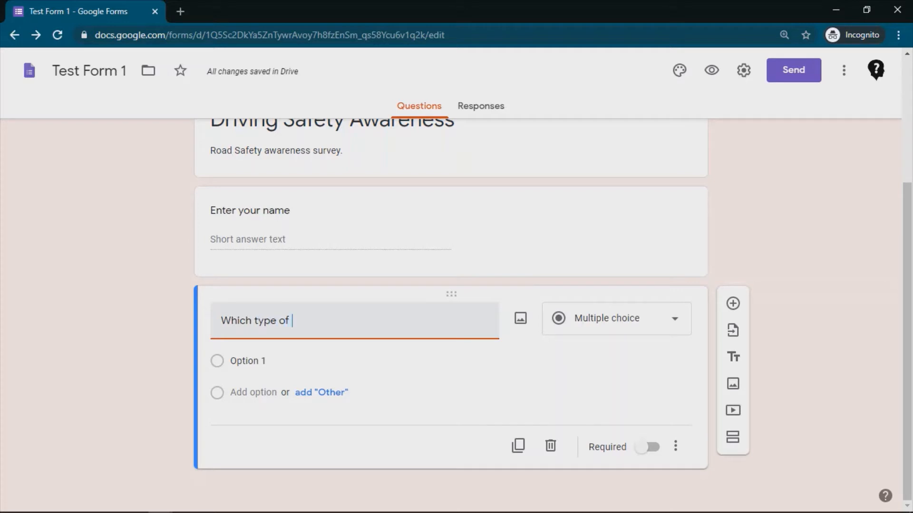
pyautogui.write('vehicle')
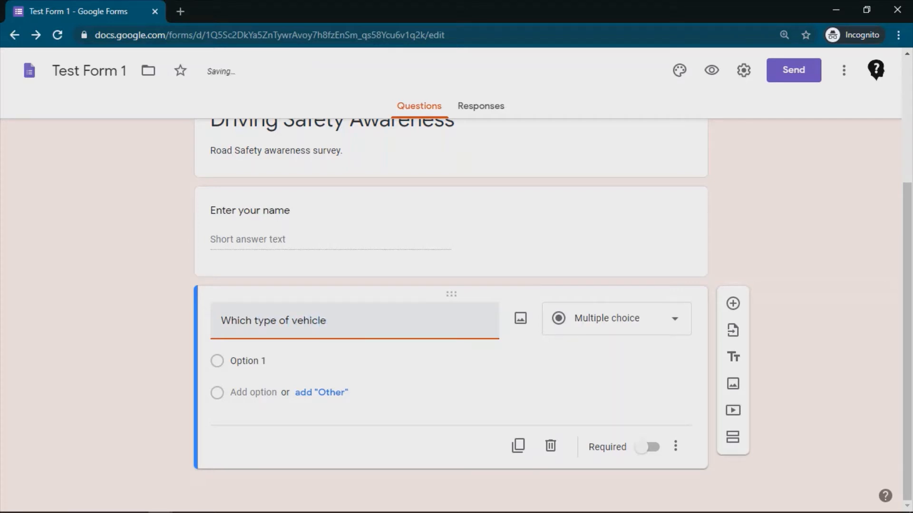
pyautogui.write(' you have?')
# Step: Give the vehicle question the answer options "2 Wheeler", "4 Wheeler" and the free-text "Other" choice
pyautogui.click(247, 361)
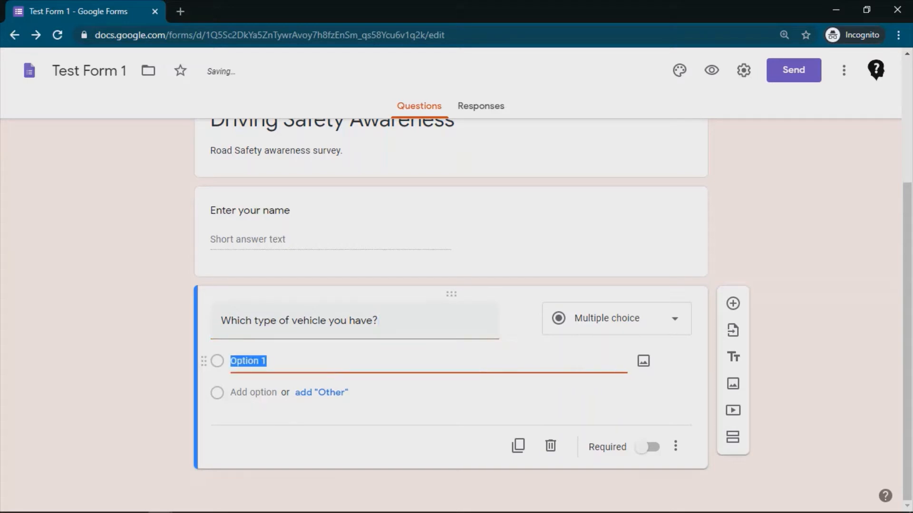
pyautogui.write('2 ')
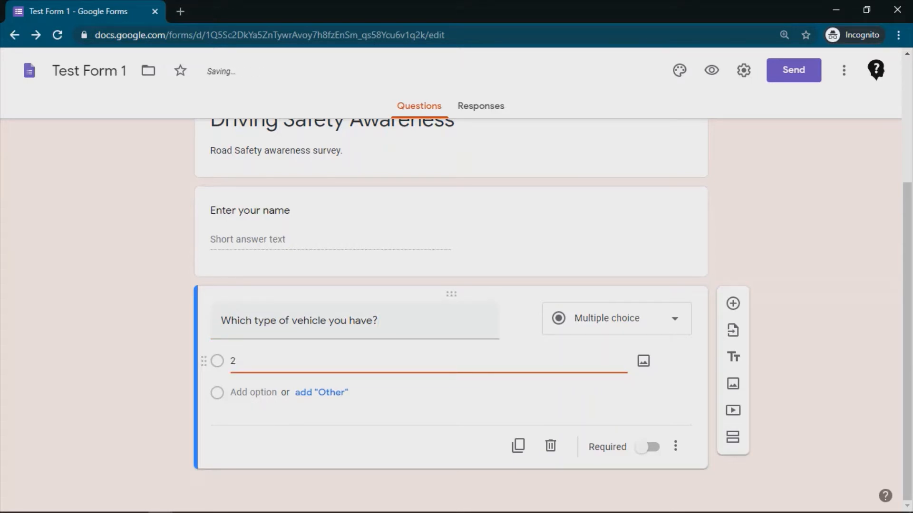
pyautogui.write('Wheeler')
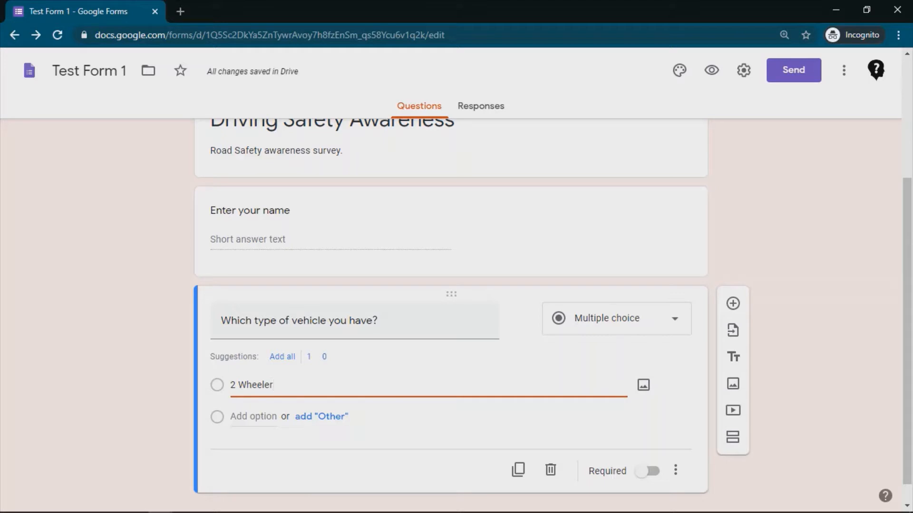
pyautogui.press('Return')
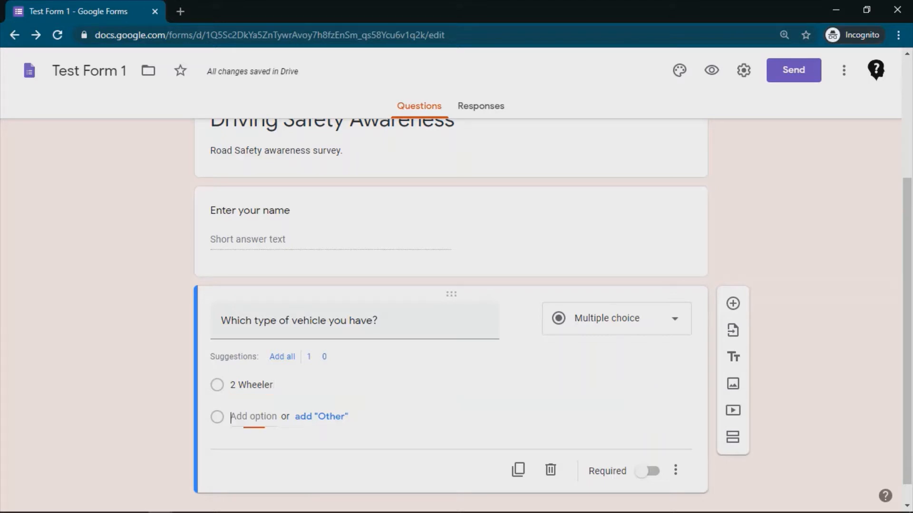
pyautogui.write('4 Whe')
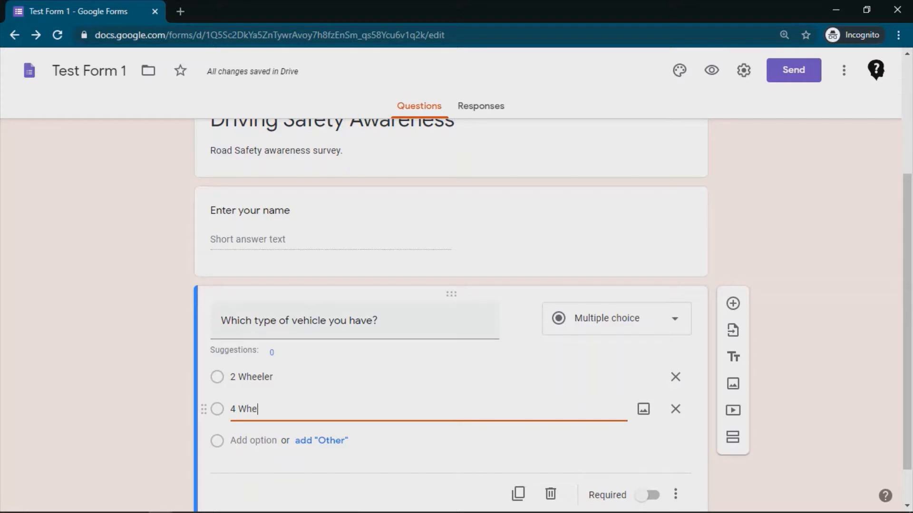
pyautogui.press('BackSpace')
pyautogui.write('eeler')
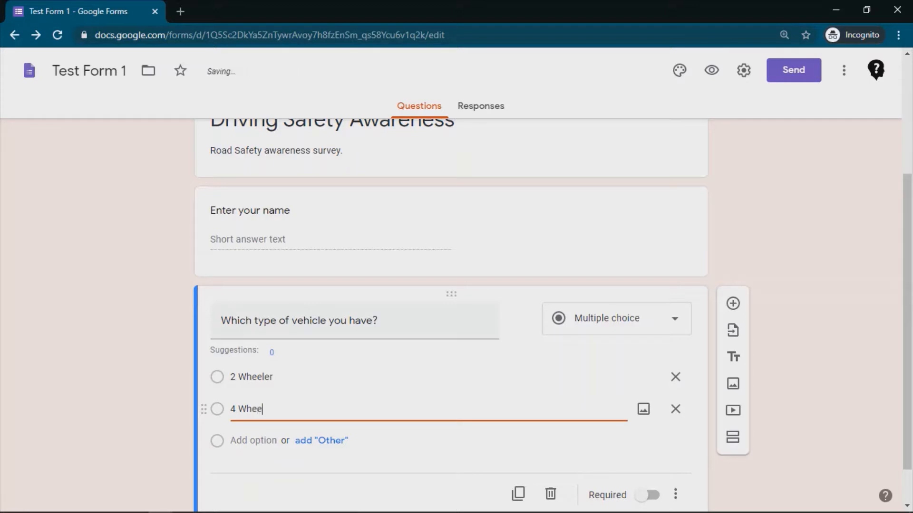
pyautogui.scroll(-1, 451, 333)
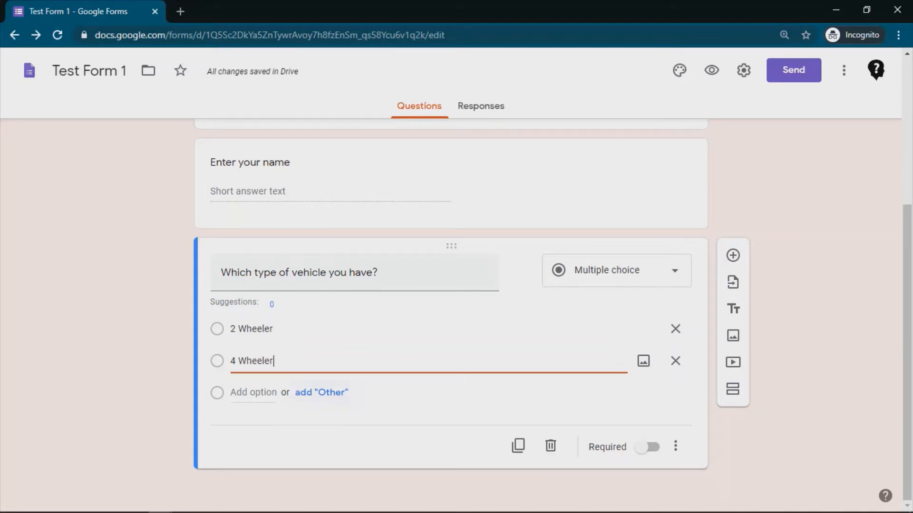
pyautogui.click(321, 392)
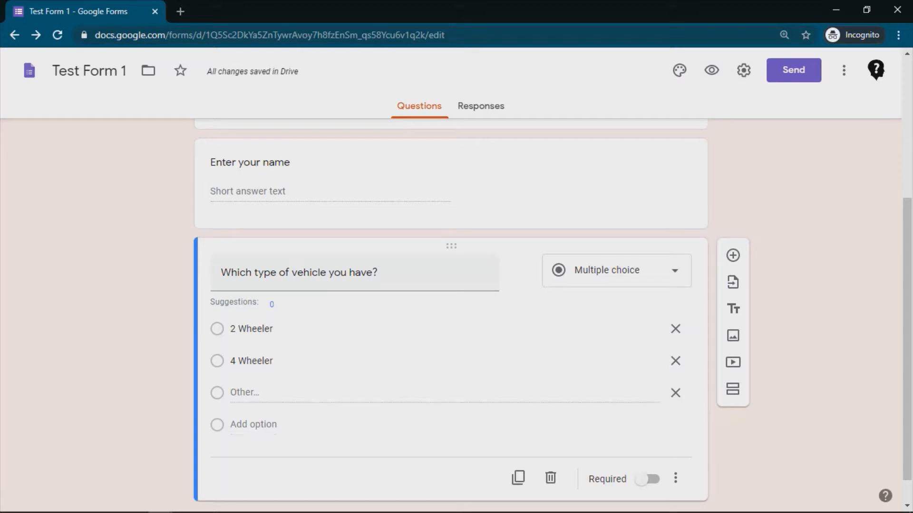
# Step: Preview the form, try out the vehicle question's "Other" answer, and leave the preview without submitting
pyautogui.click(711, 70)
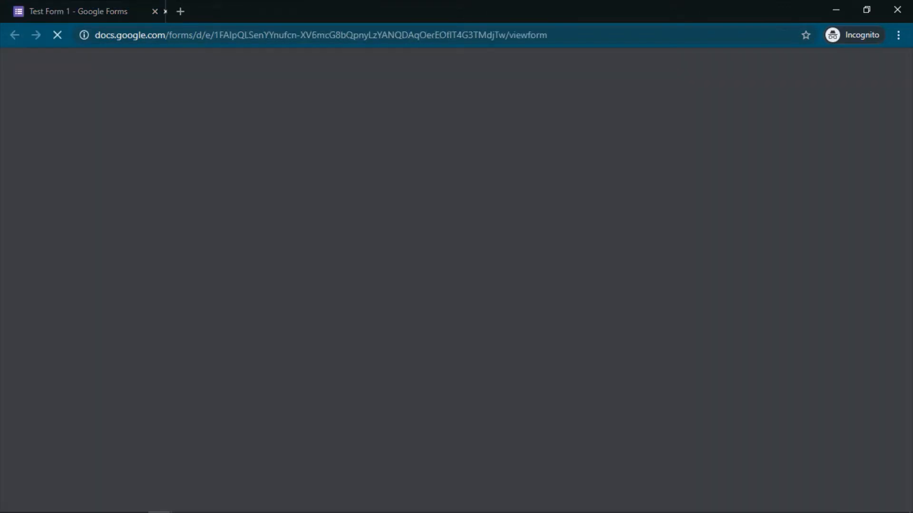
pyautogui.scroll(-3, 450, 276)
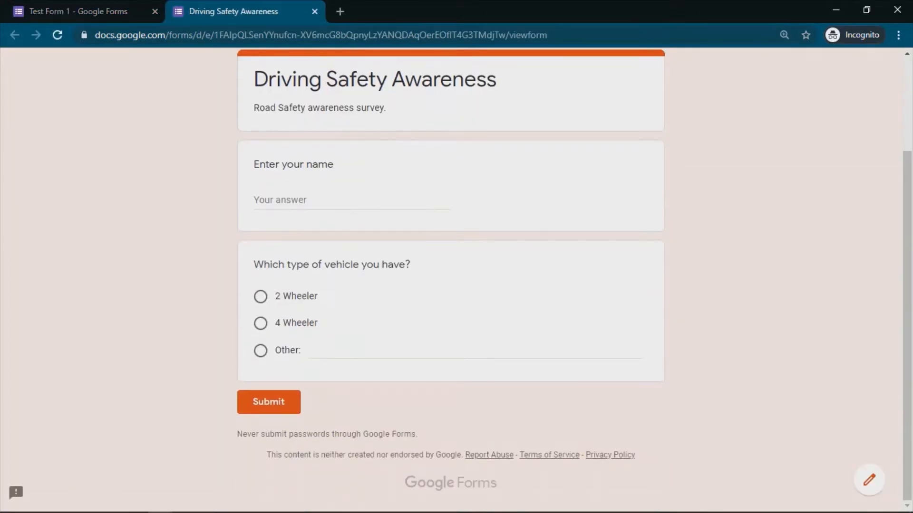
pyautogui.click(261, 324)
pyautogui.click(475, 351)
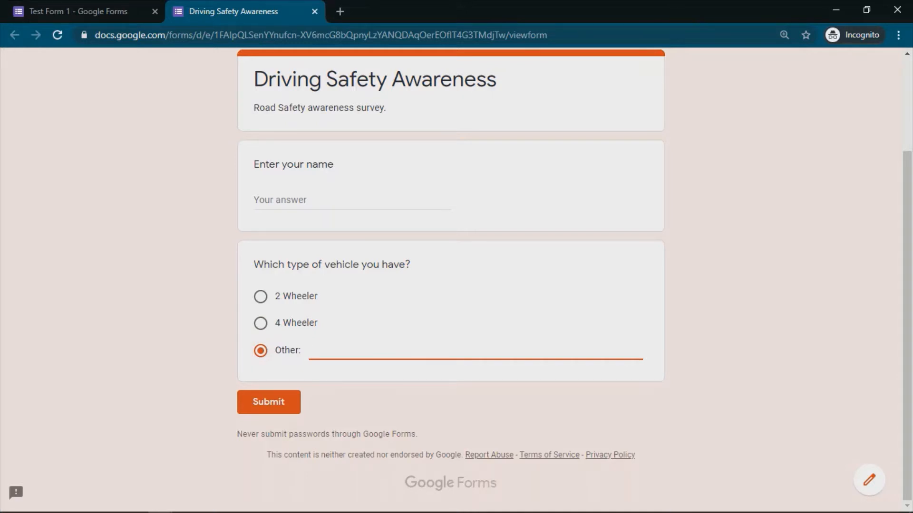
pyautogui.click(314, 11)
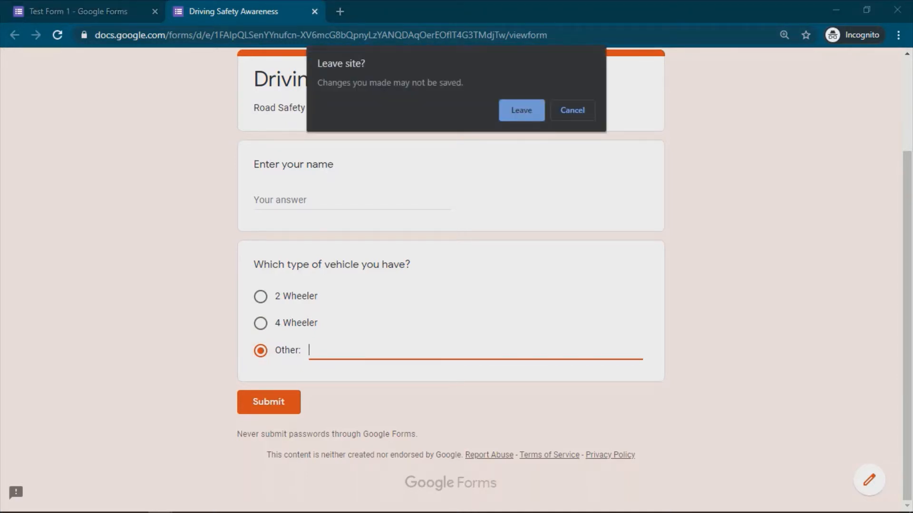
pyautogui.click(519, 108)
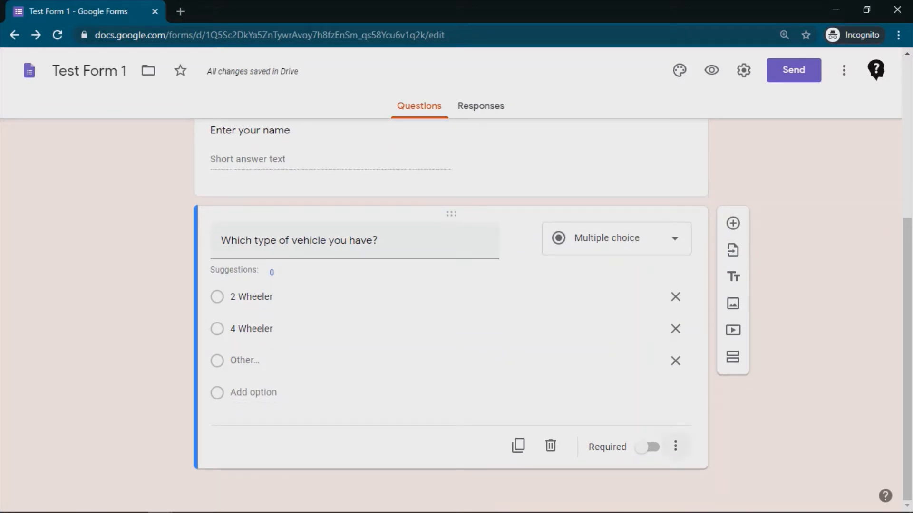
# Step: Add the answer options "3 Wheeler", "6 Wheeler" and "Trailer" to the vehicle question
pyautogui.click(675, 446)
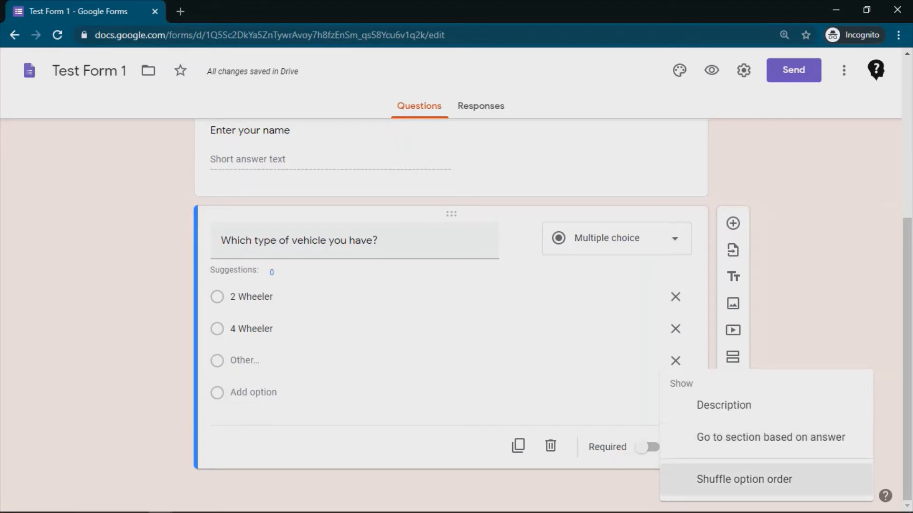
pyautogui.press('Escape')
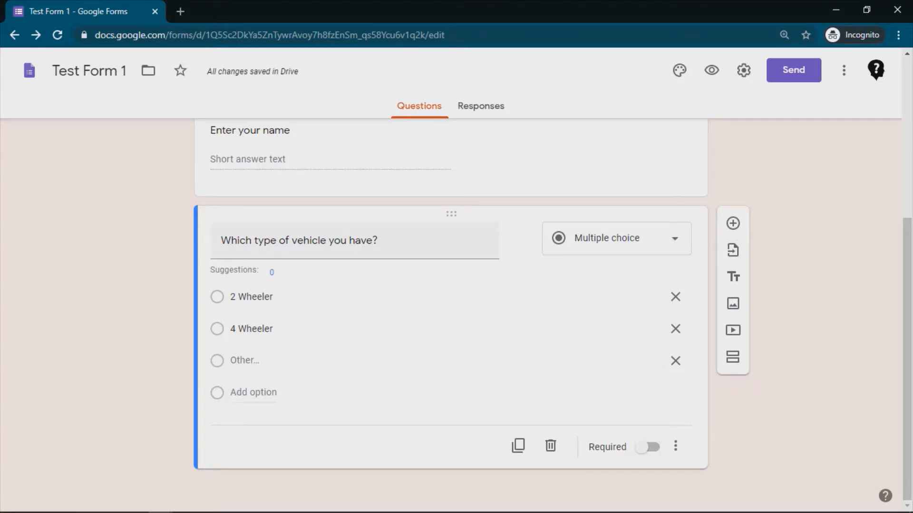
pyautogui.click(253, 392)
pyautogui.write('3 ')
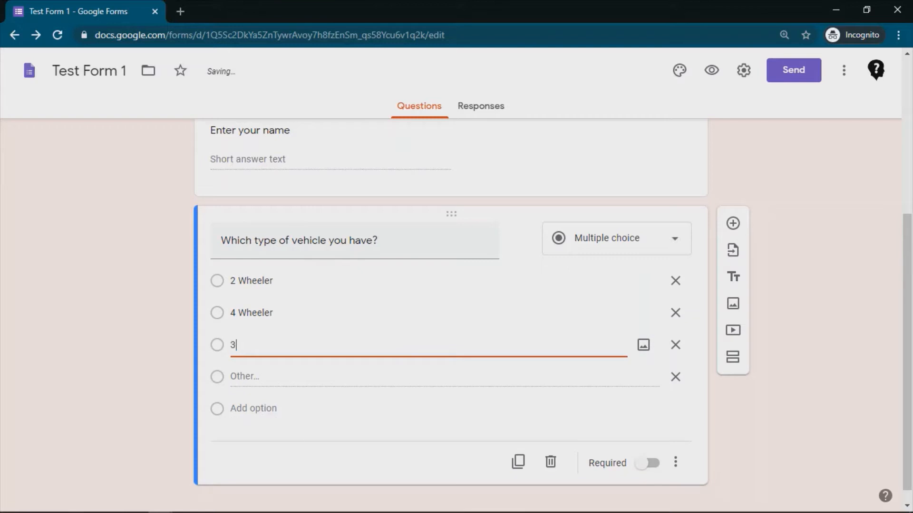
pyautogui.write('Wheeler')
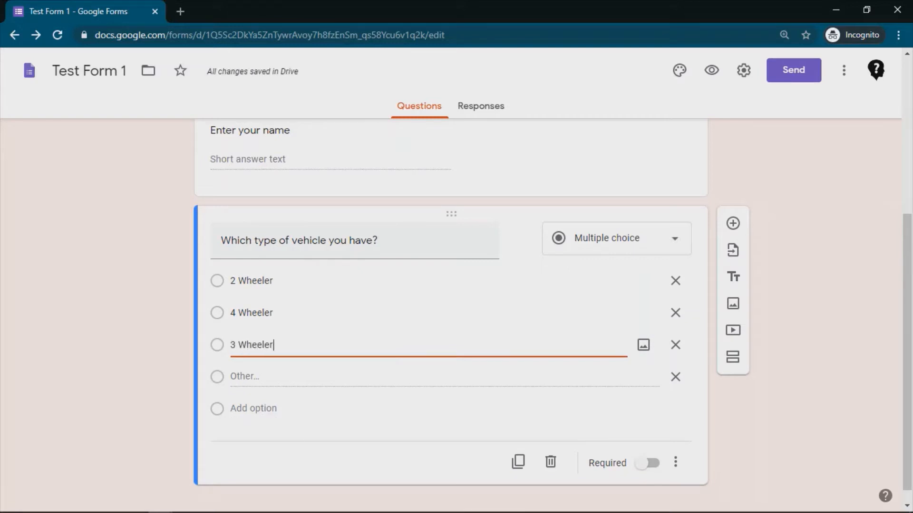
pyautogui.press('Return')
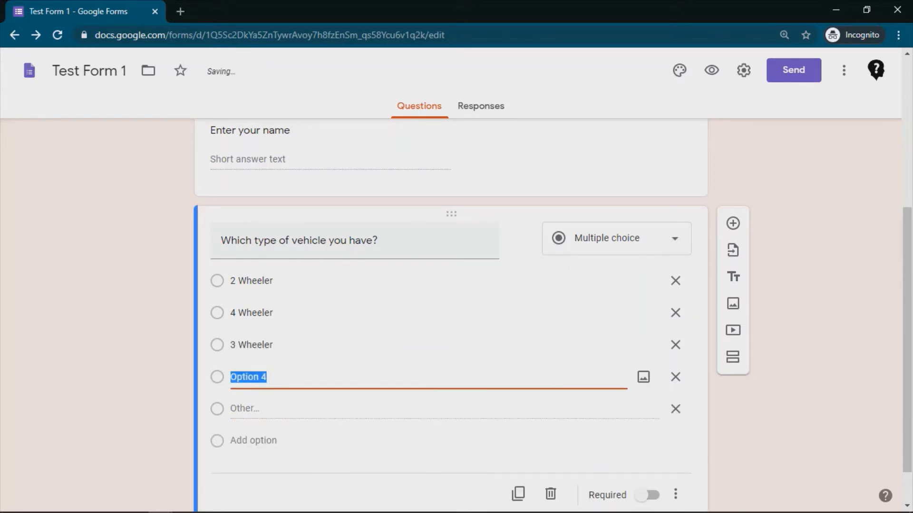
pyautogui.write('6')
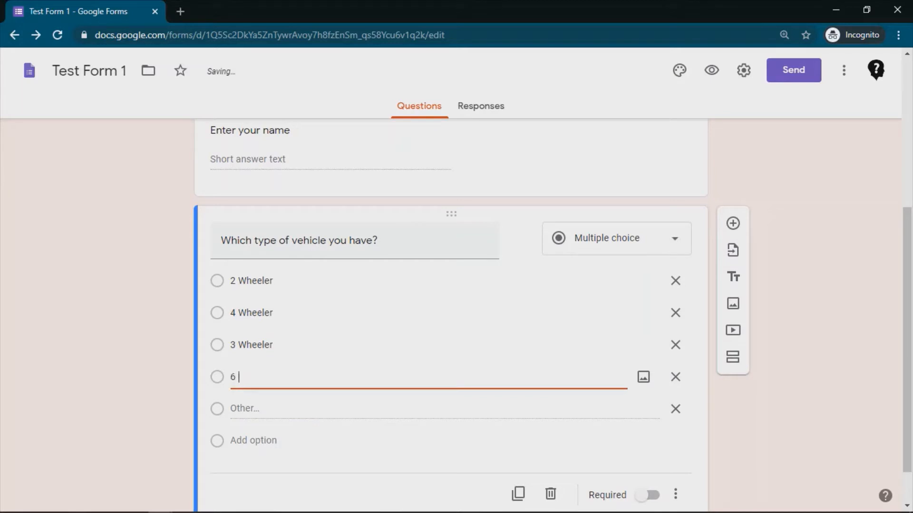
pyautogui.write(' Wheeler')
pyautogui.press('Return')
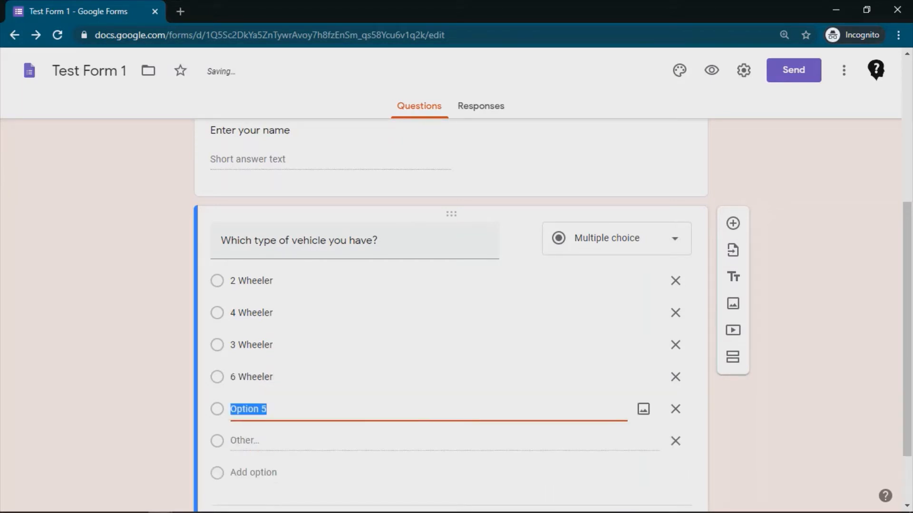
pyautogui.write('Trailer')
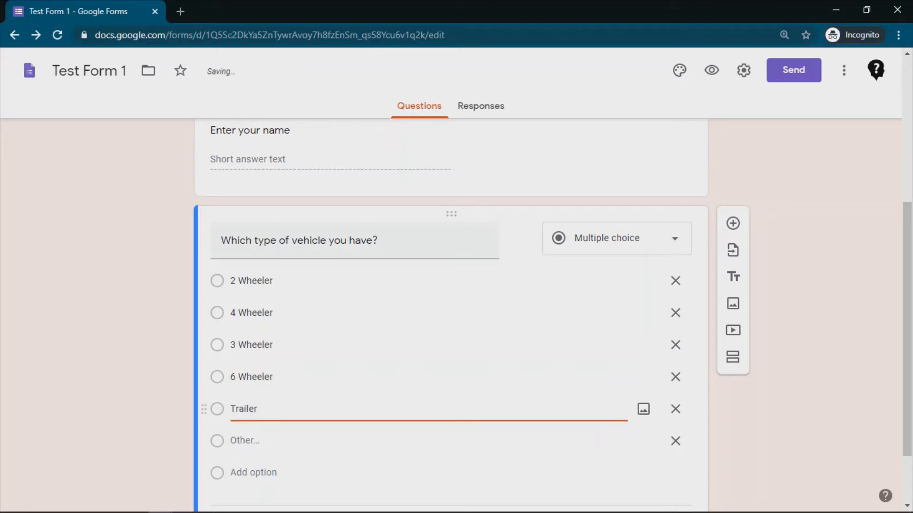
pyautogui.click(522, 267)
# Step: Preview the form to check the order of the vehicle question's options, and close the preview
pyautogui.scroll(-2, 675, 377)
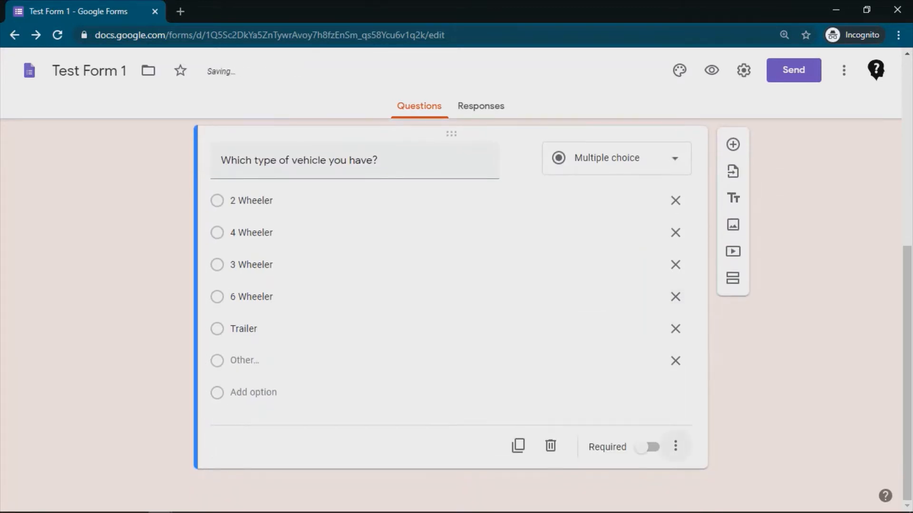
pyautogui.click(676, 446)
pyautogui.press('Escape')
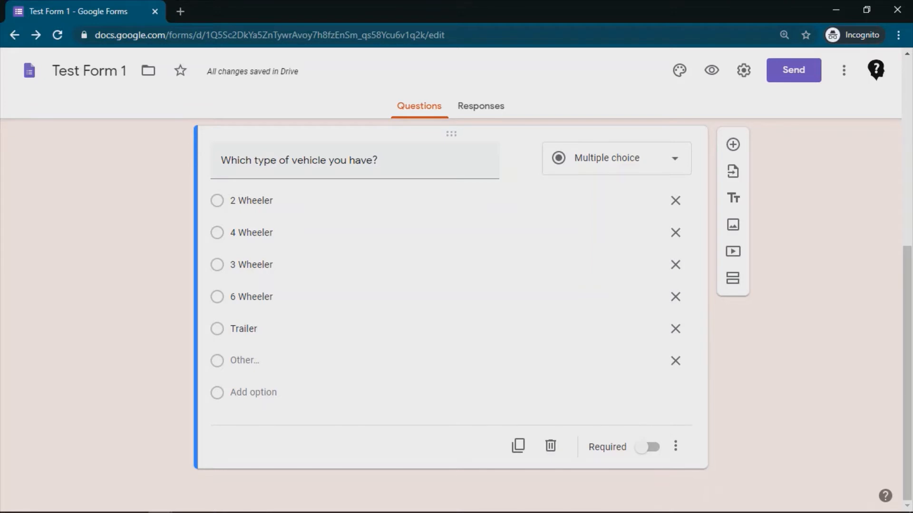
pyautogui.click(711, 70)
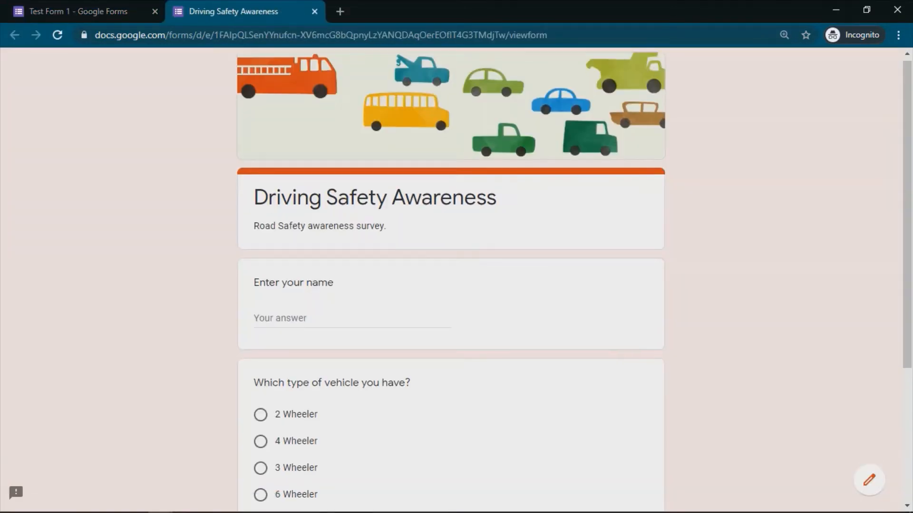
pyautogui.scroll(-4, 451, 280)
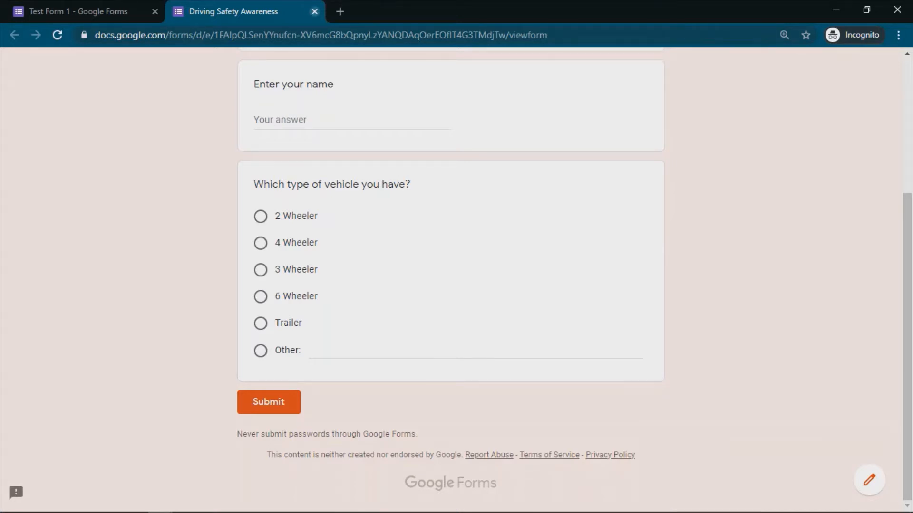
pyautogui.click(314, 11)
# Step: Enable shuffled option order for the vehicle question
pyautogui.click(675, 446)
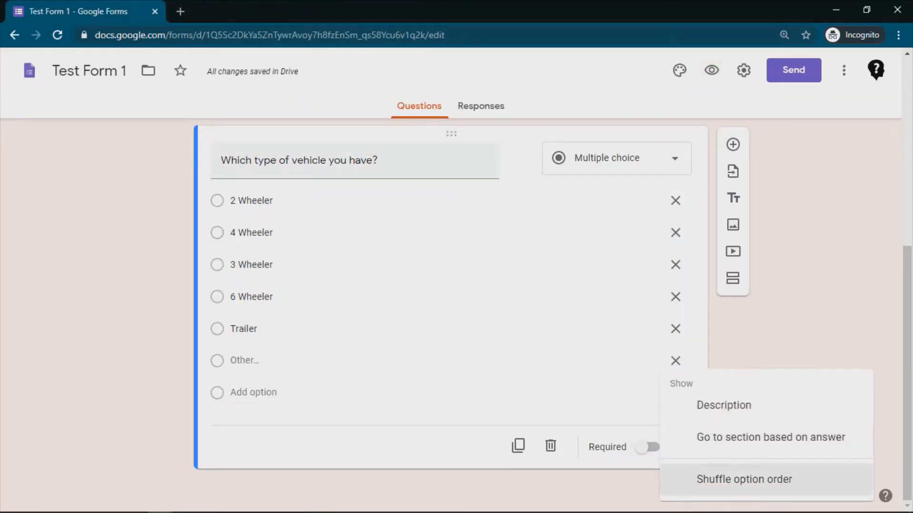
pyautogui.click(743, 480)
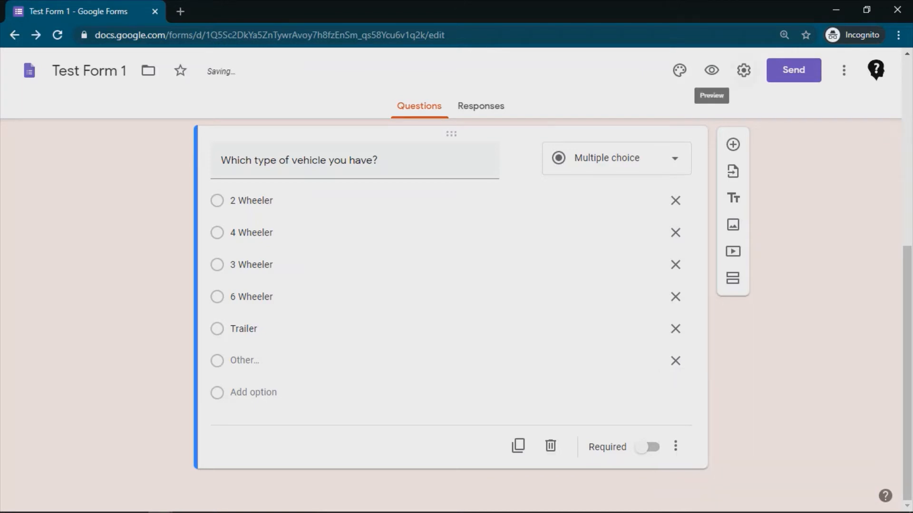
# Step: Preview the form to check the shuffled order of the vehicle question's options, and close the preview
pyautogui.click(712, 70)
pyautogui.scroll(-4, 450, 280)
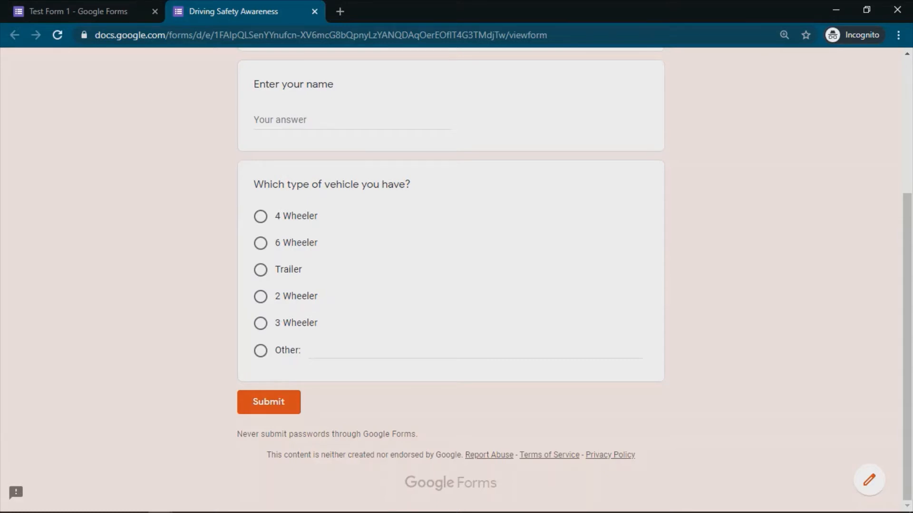
pyautogui.click(315, 12)
# Step: Disable shuffled option order for the vehicle question
pyautogui.click(671, 446)
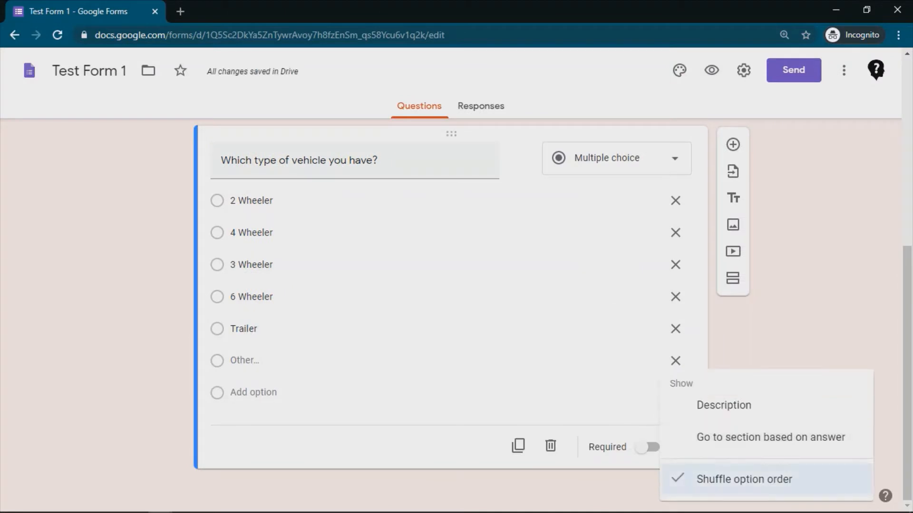
pyautogui.click(744, 480)
pyautogui.click(671, 446)
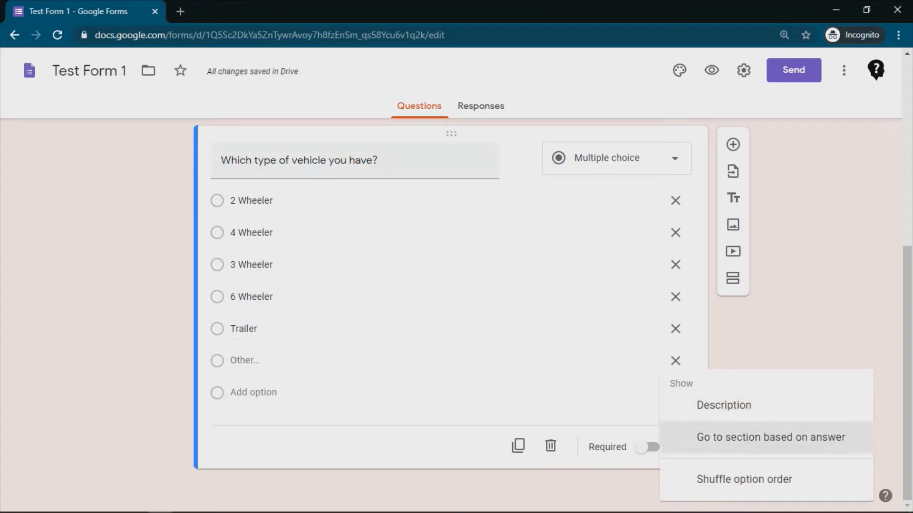
pyautogui.press('Escape')
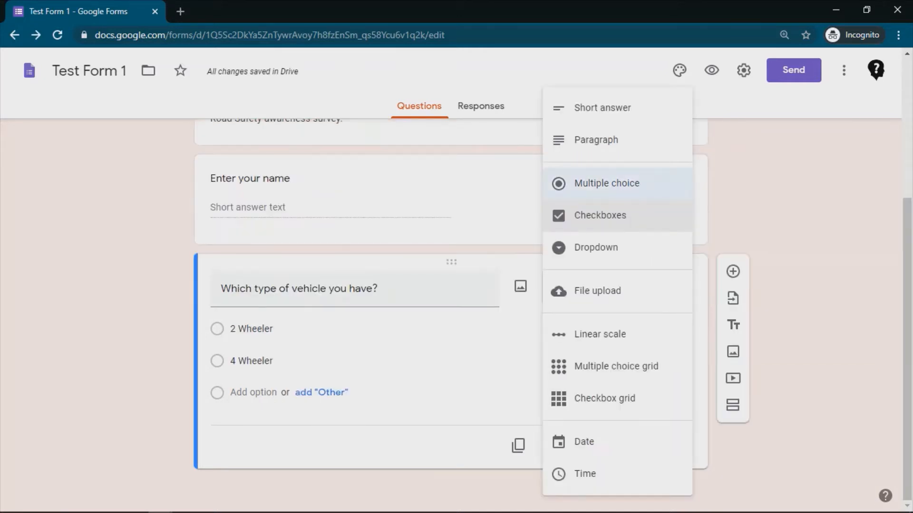
# Step: Change the vehicle question's type to Checkboxes and add the answer option "6 Wheeler"
pyautogui.click(600, 215)
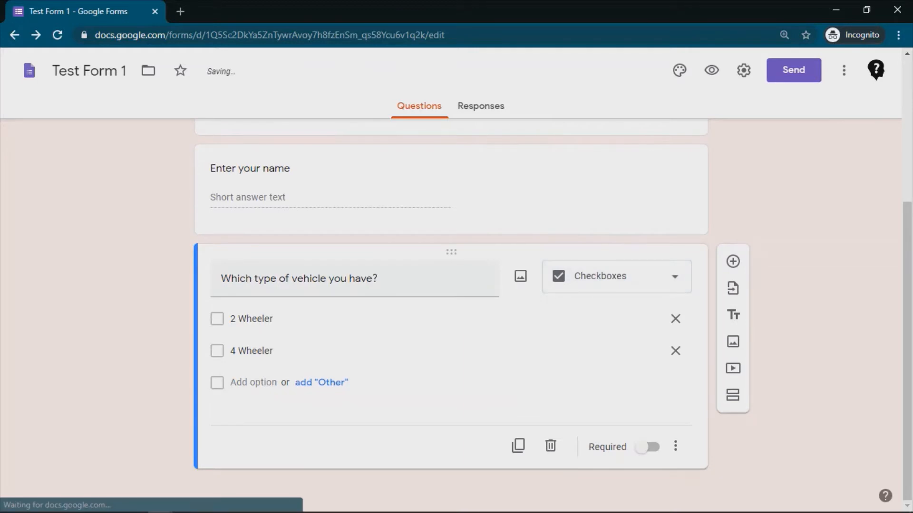
pyautogui.click(637, 286)
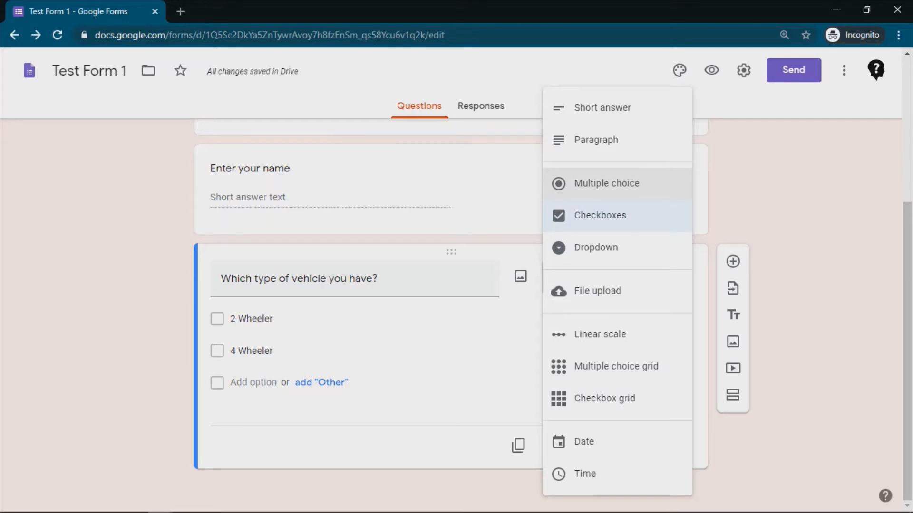
pyautogui.click(617, 216)
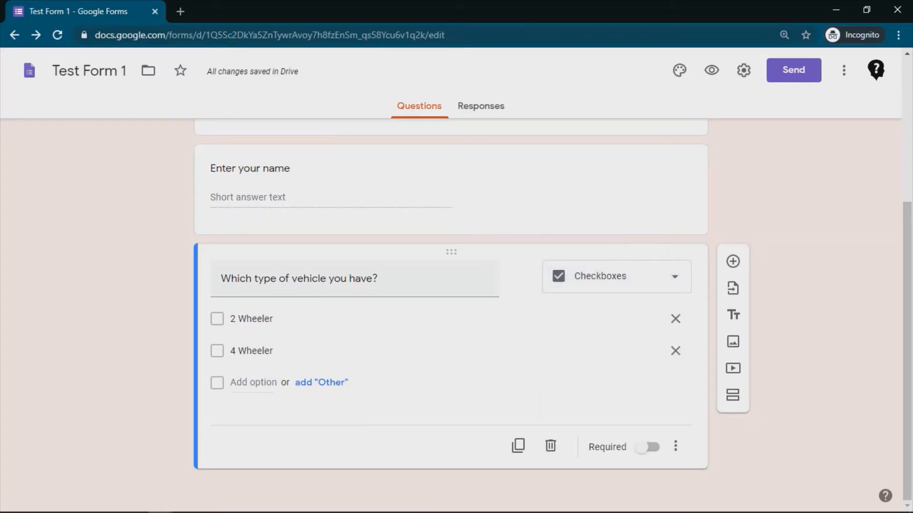
pyautogui.click(240, 383)
pyautogui.write('6 ')
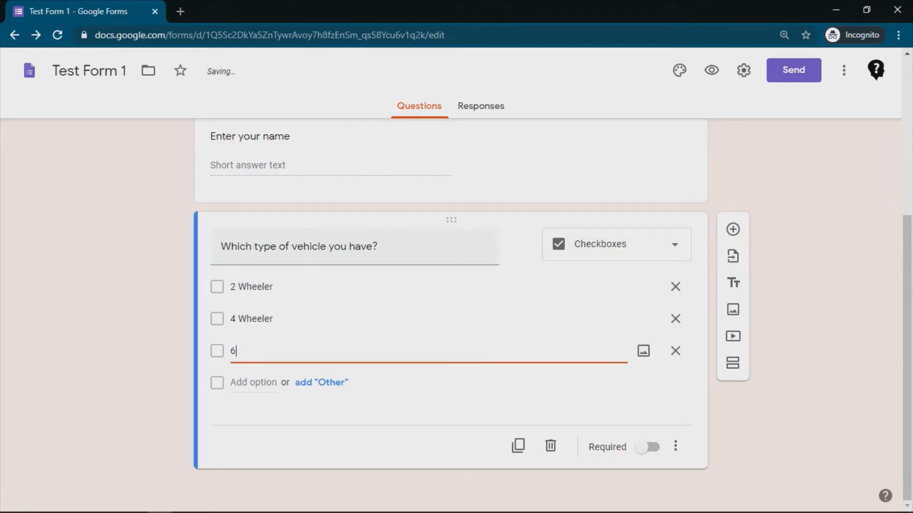
pyautogui.write('Wheeler')
pyautogui.click(371, 407)
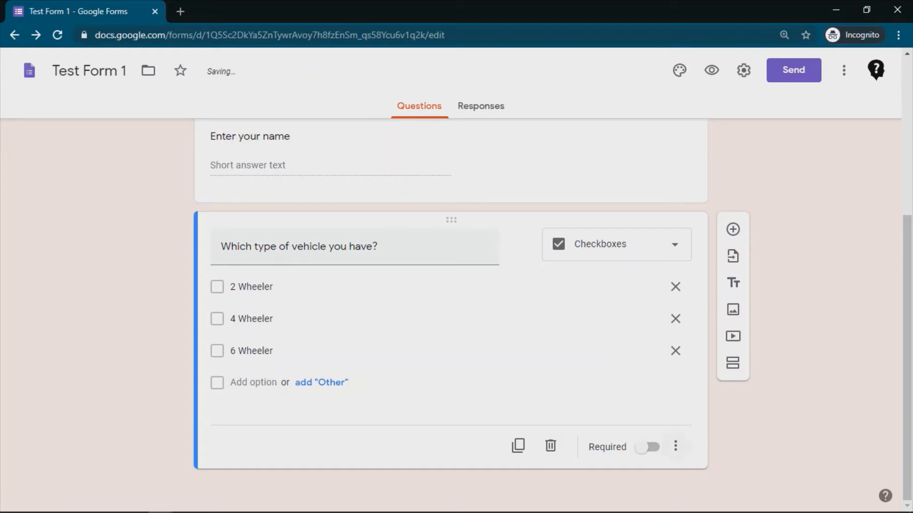
# Step: Add response validation to the vehicle question with the rule "Select at least" 2
pyautogui.click(675, 446)
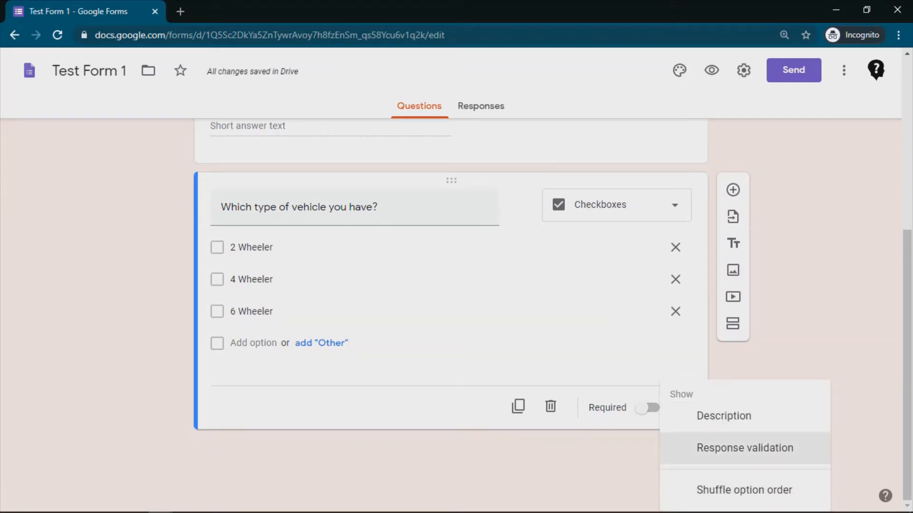
pyautogui.click(745, 448)
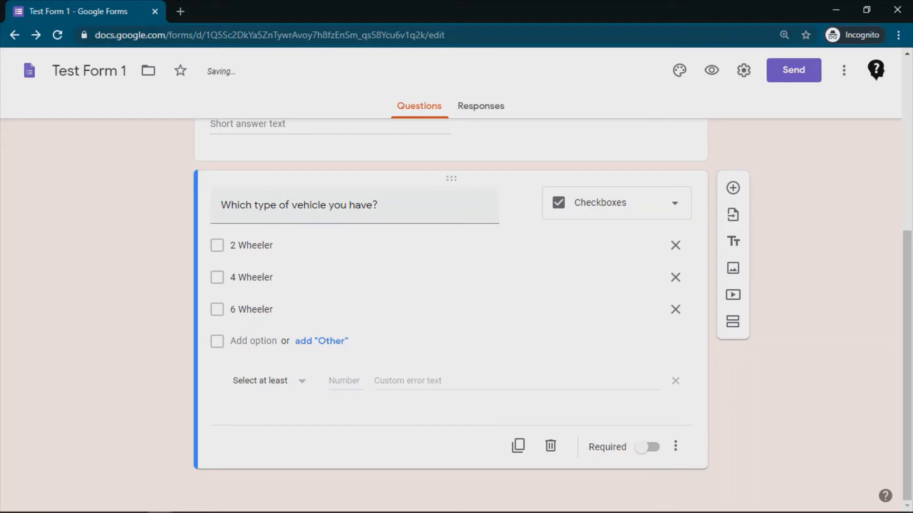
pyautogui.click(266, 380)
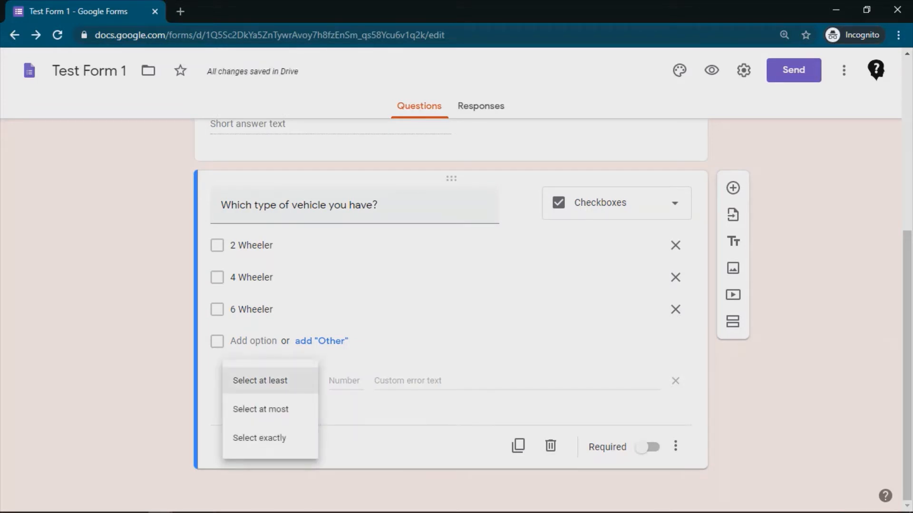
pyautogui.click(345, 382)
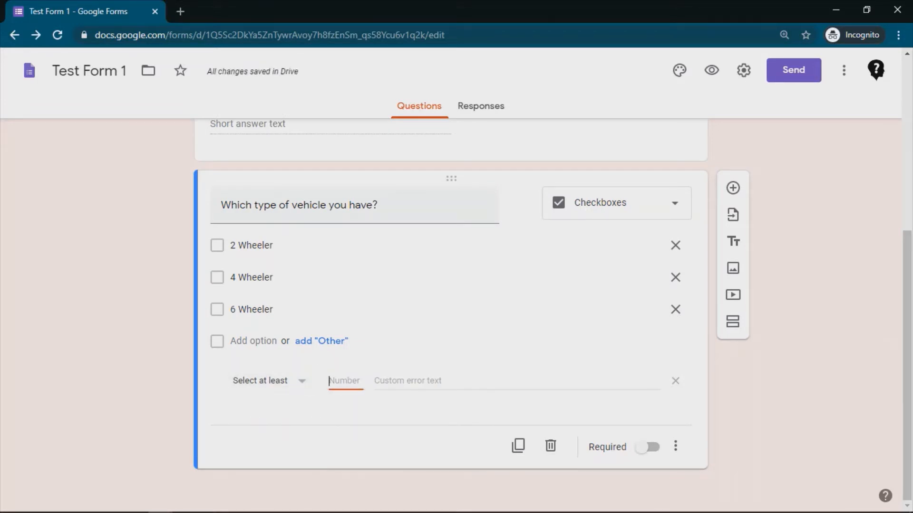
pyautogui.write('1')
pyautogui.doubleClick(331, 381)
pyautogui.write('2')
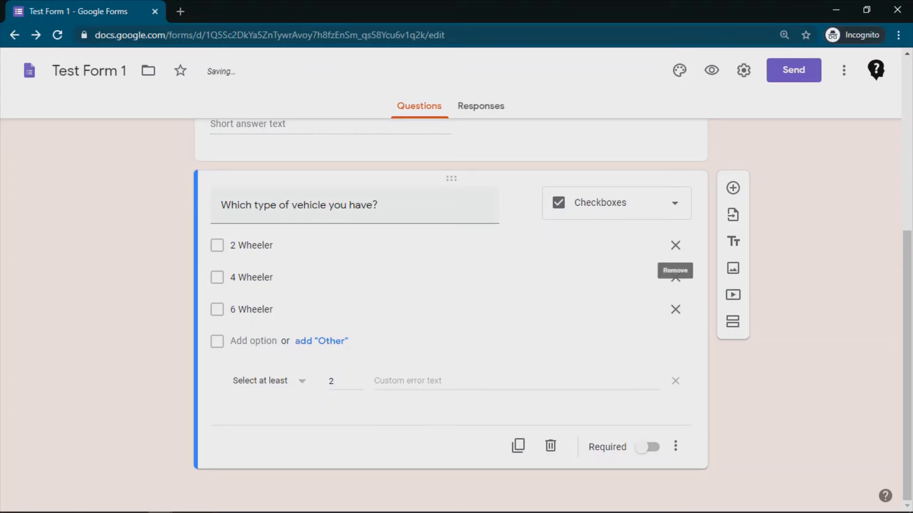
# Step: Preview the form, test the vehicle question's minimum selection by checking and unchecking its options, and leave without submitting
pyautogui.click(712, 70)
pyautogui.scroll(-3, 450, 280)
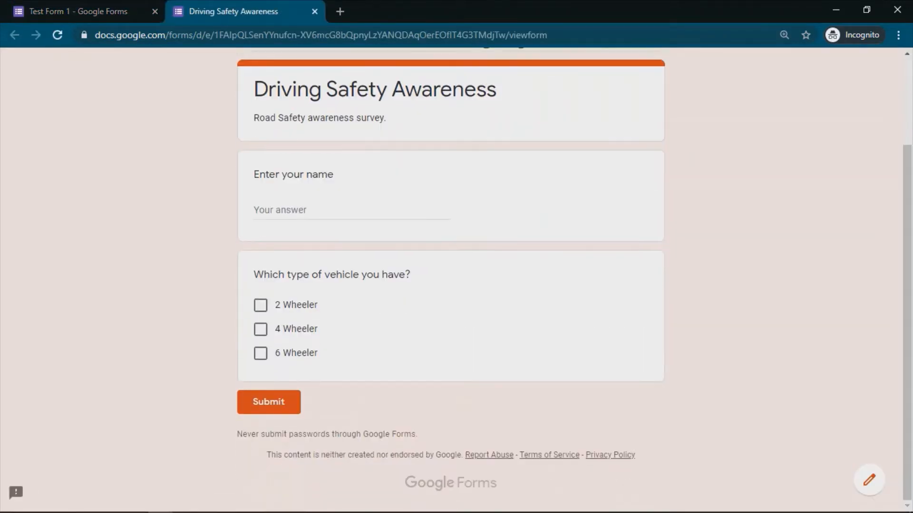
pyautogui.click(260, 305)
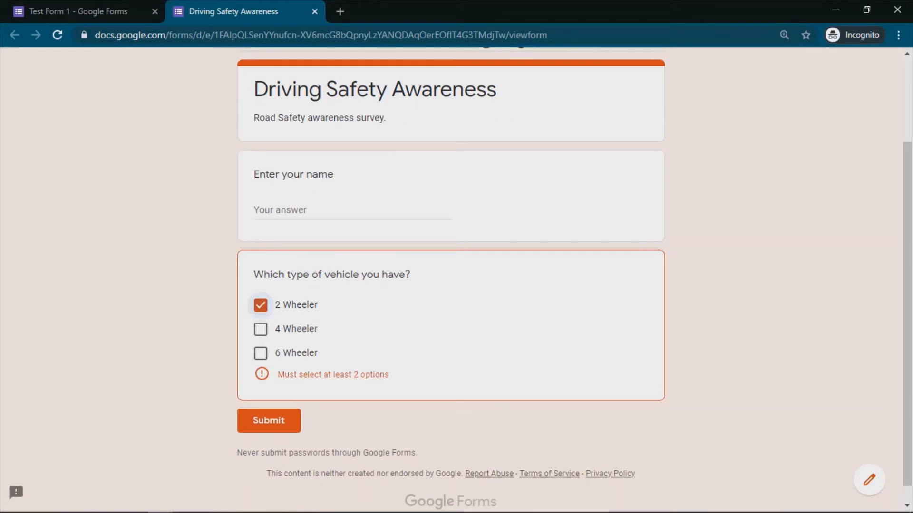
pyautogui.moveTo(277, 375); pyautogui.dragTo(389, 376)
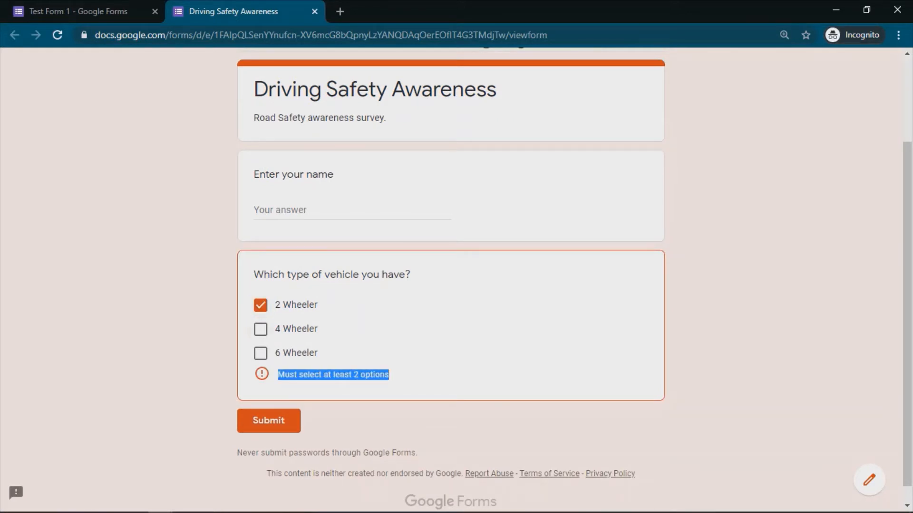
pyautogui.click(260, 329)
pyautogui.click(260, 353)
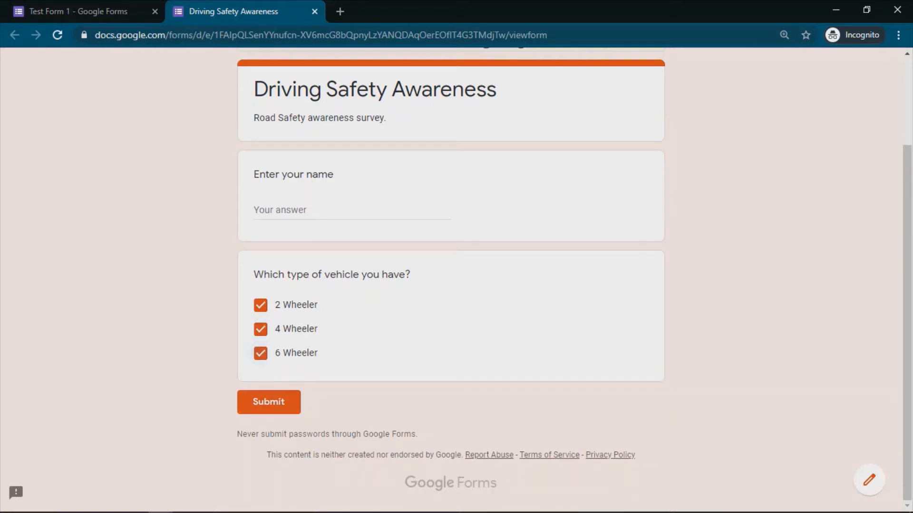
pyautogui.click(261, 353)
pyautogui.click(260, 329)
pyautogui.click(260, 305)
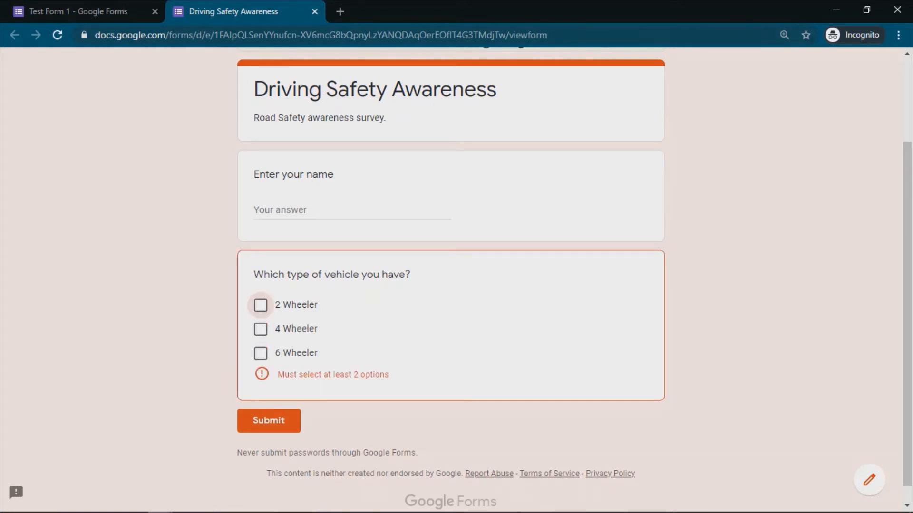
pyautogui.click(314, 11)
pyautogui.click(520, 108)
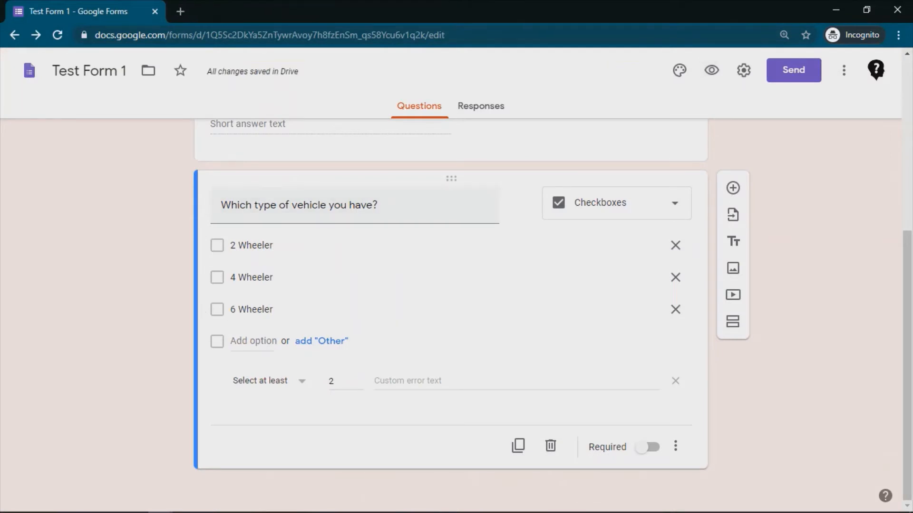
# Step: Change the vehicle question's type to Dropdown and try out its choices in the form preview, leaving without submitting
pyautogui.click(618, 204)
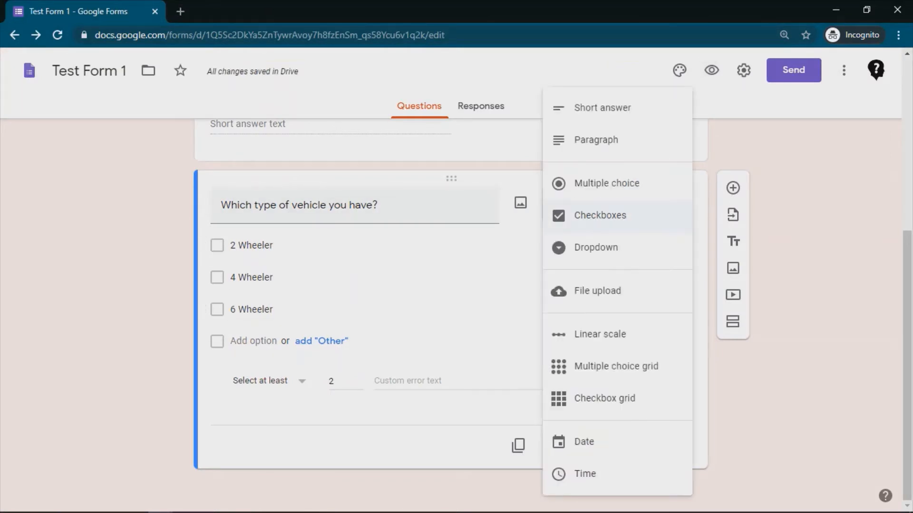
pyautogui.click(595, 247)
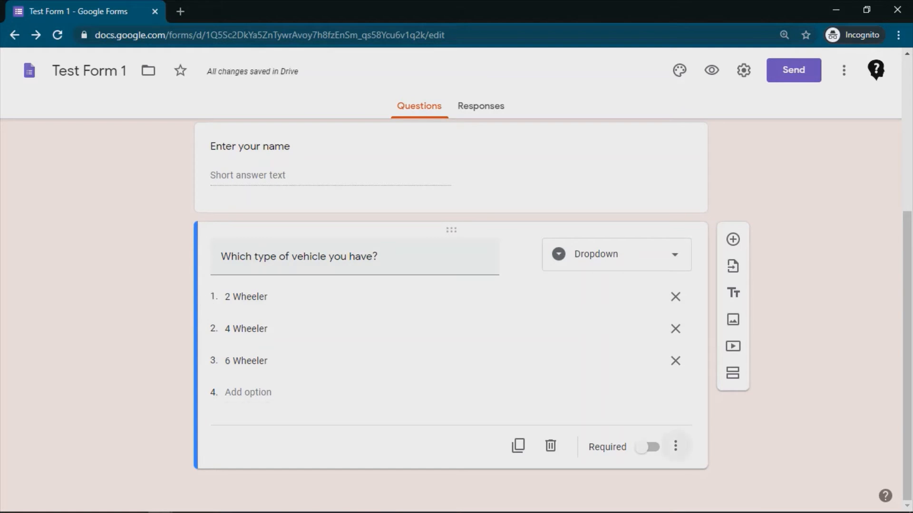
pyautogui.click(711, 70)
pyautogui.scroll(-2, 450, 285)
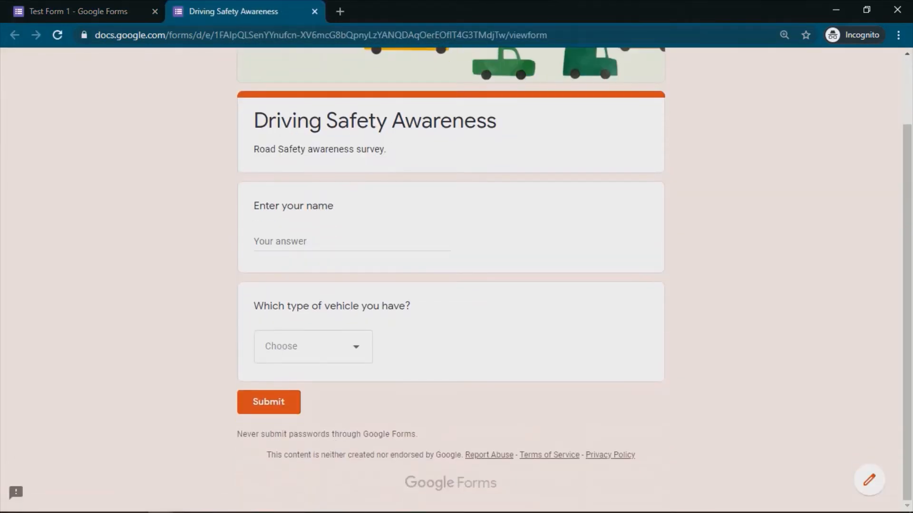
pyautogui.click(313, 347)
pyautogui.click(285, 388)
pyautogui.click(313, 346)
pyautogui.click(285, 408)
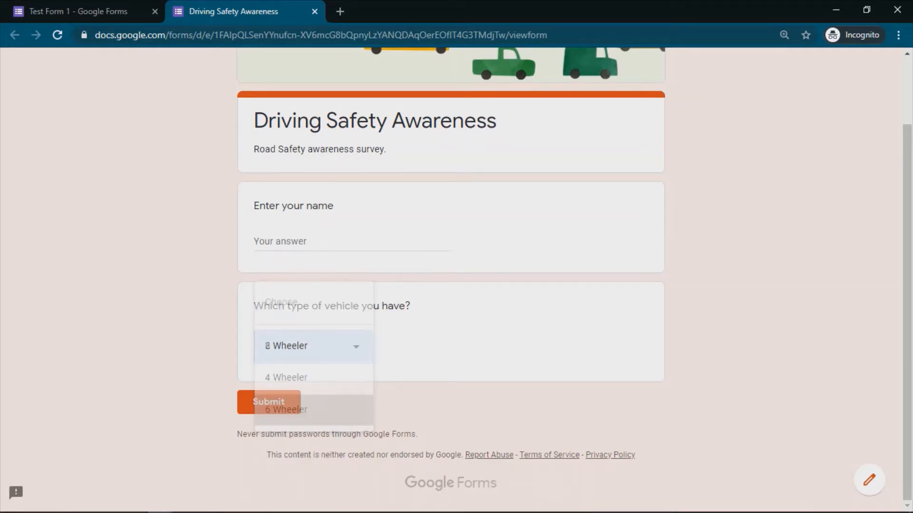
pyautogui.click(314, 12)
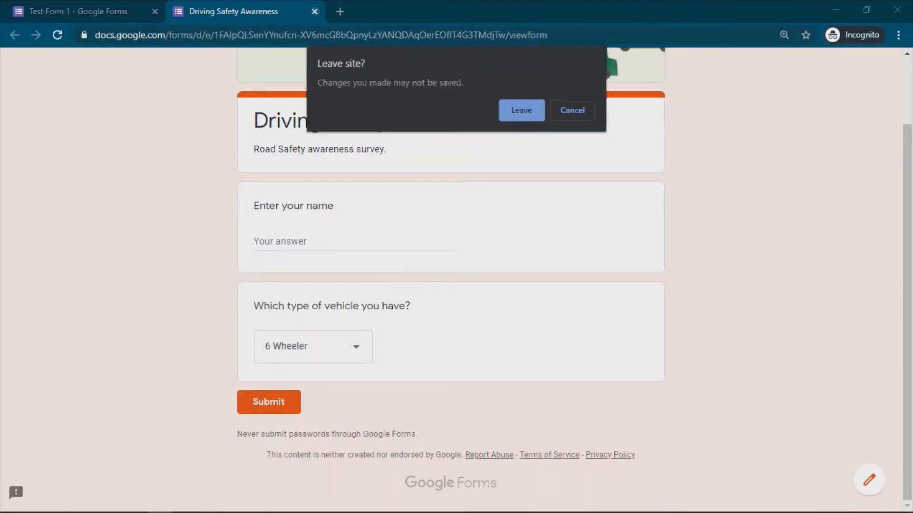
pyautogui.click(522, 108)
# Step: Change the vehicle question's type to Multiple choice and remove the "6 Wheeler" option
pyautogui.click(616, 255)
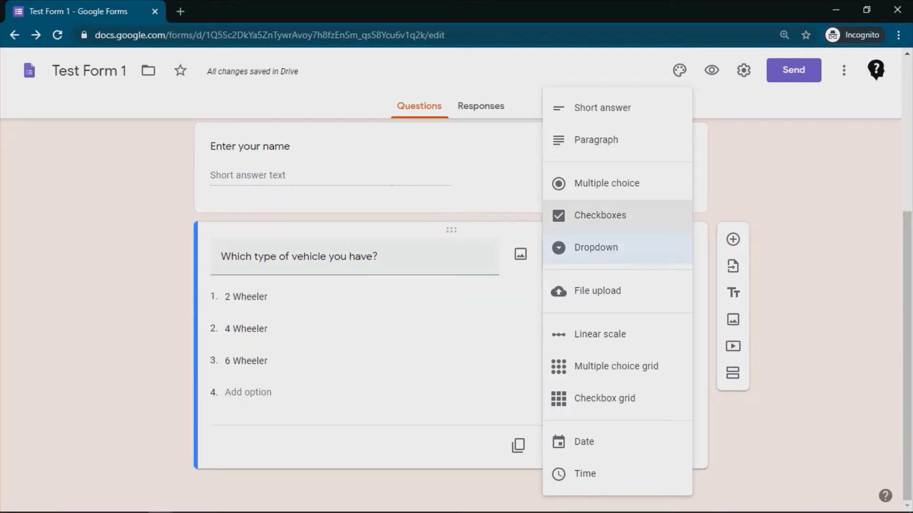
pyautogui.click(606, 183)
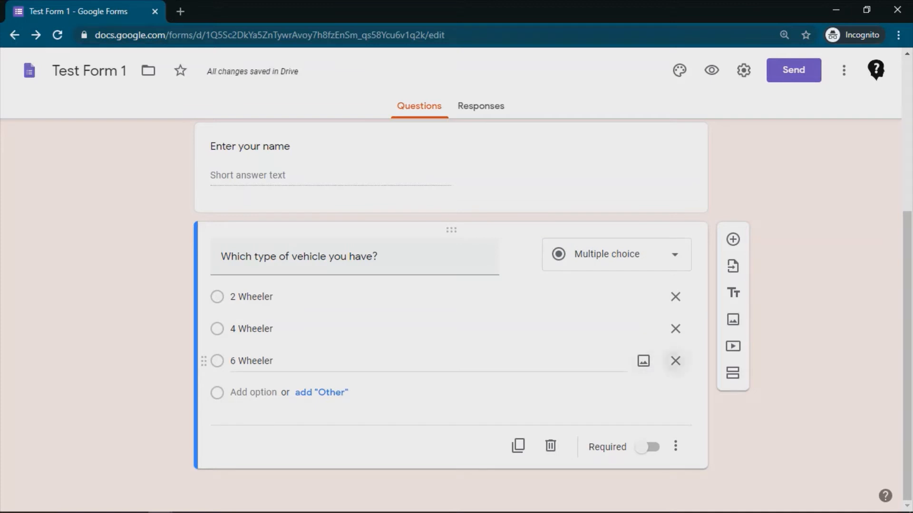
pyautogui.click(675, 361)
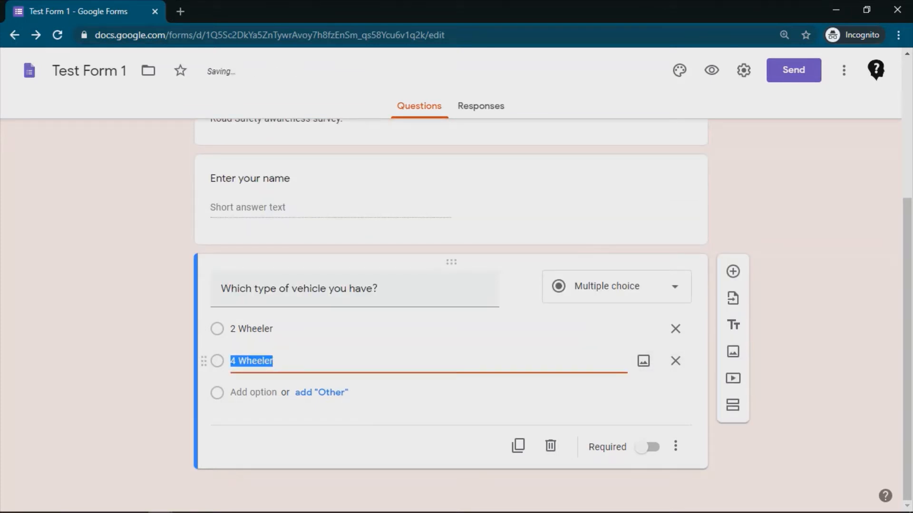
pyautogui.click(475, 404)
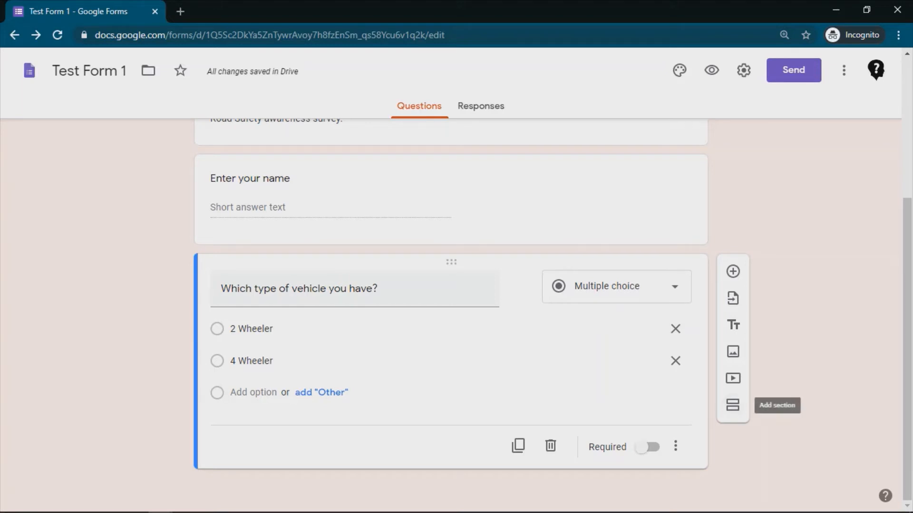
# Step: Add a new section after the vehicle question and title it "2 Wheeler"
pyautogui.click(732, 405)
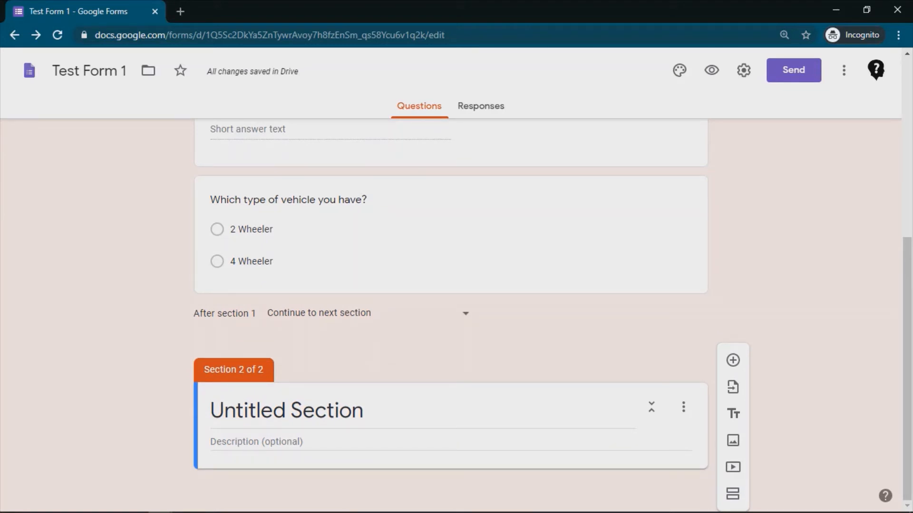
pyautogui.click(286, 411)
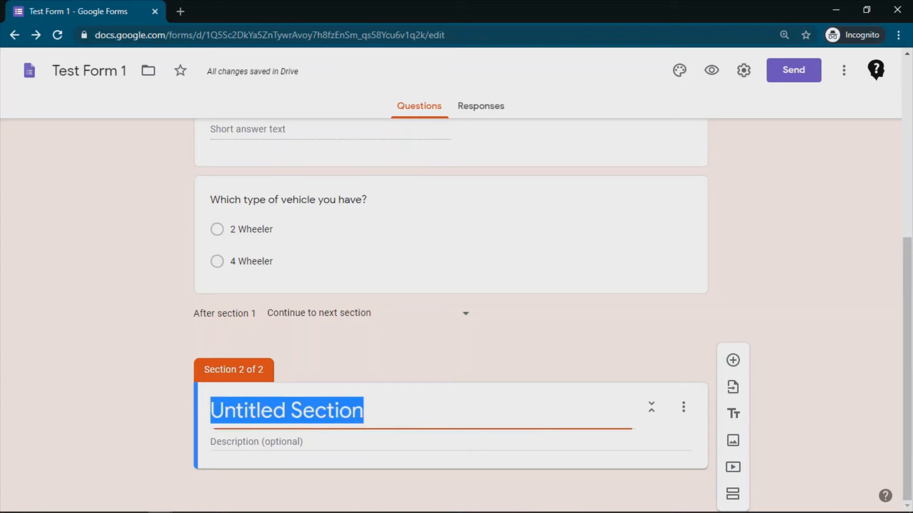
pyautogui.write('2 ')
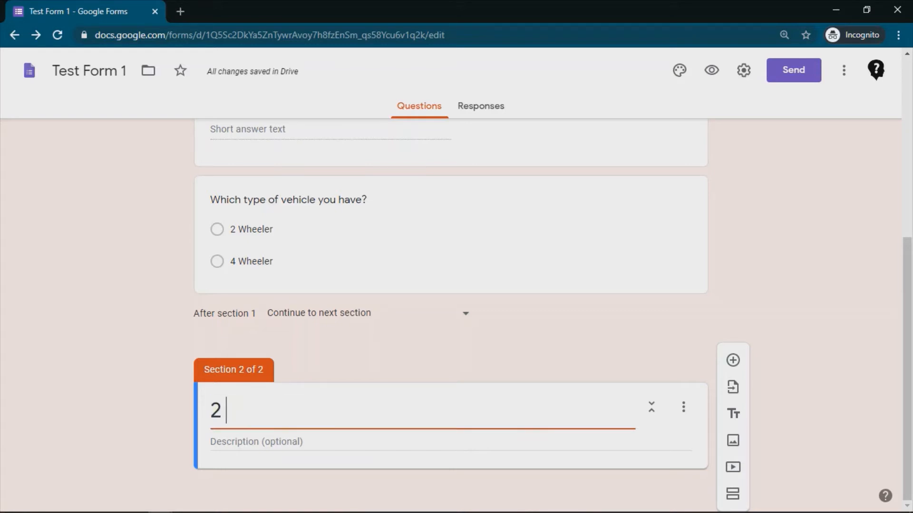
pyautogui.write('Wheeler')
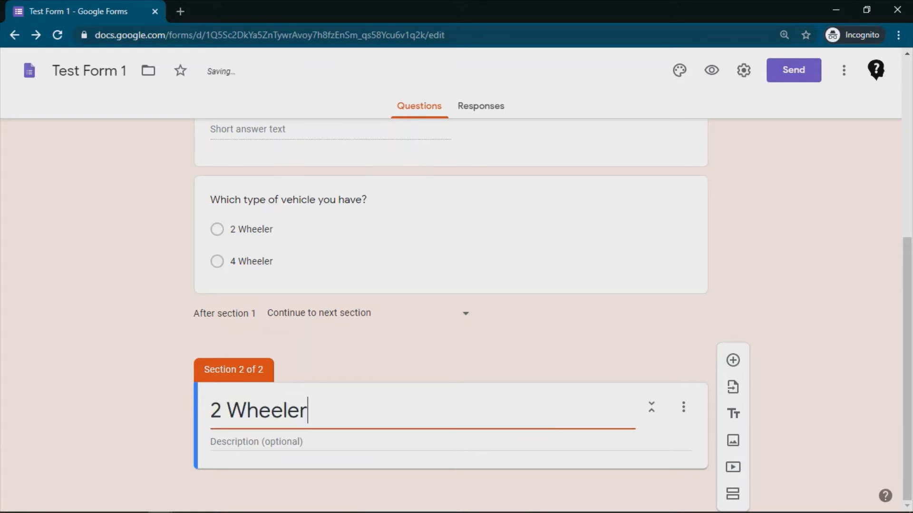
pyautogui.press('Return')
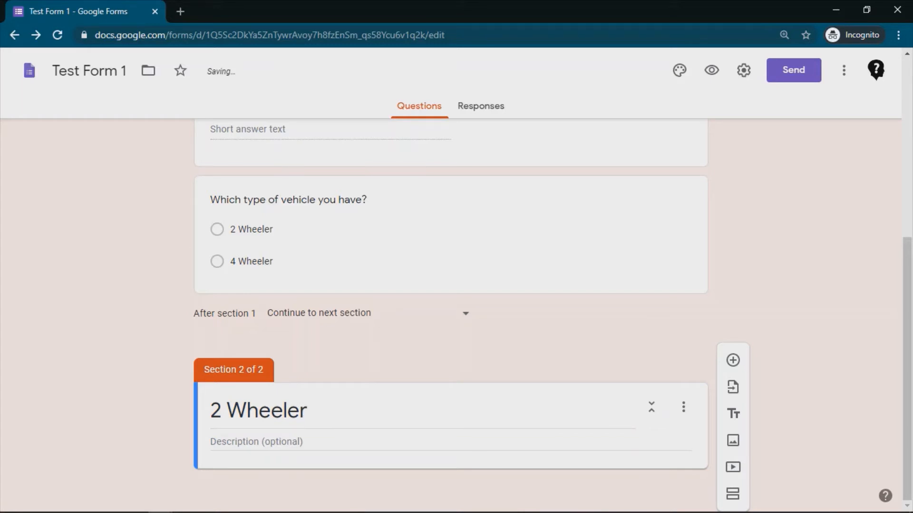
# Step: Add a multiple-choice question "Do you wear helmet while driving?" to the 2 Wheeler section with all suggested options: Yes, No and Maybe
pyautogui.click(732, 360)
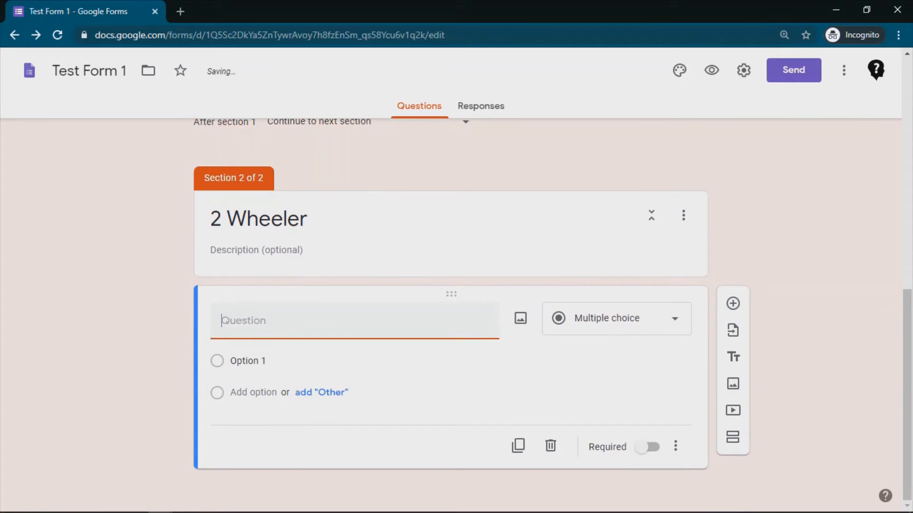
pyautogui.click(614, 318)
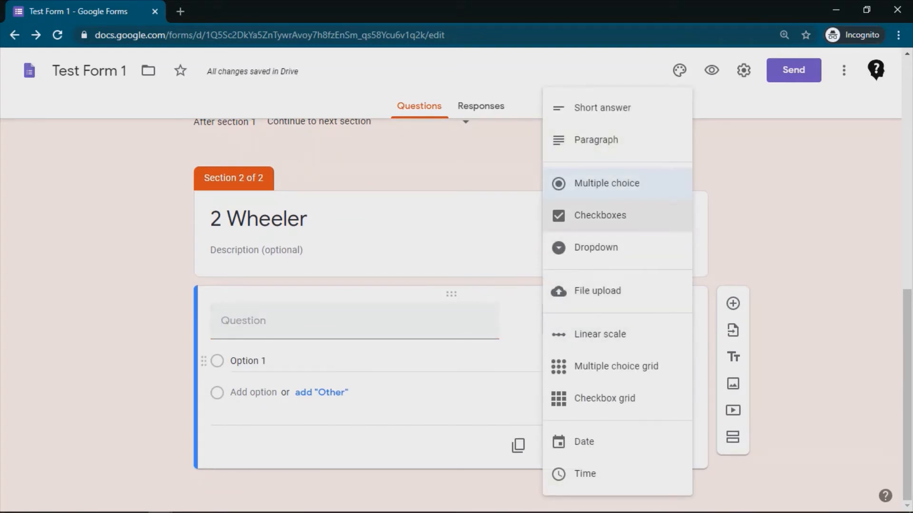
pyautogui.click(606, 183)
pyautogui.write('do')
pyautogui.press('BackSpace')
pyautogui.press('BackSpace')
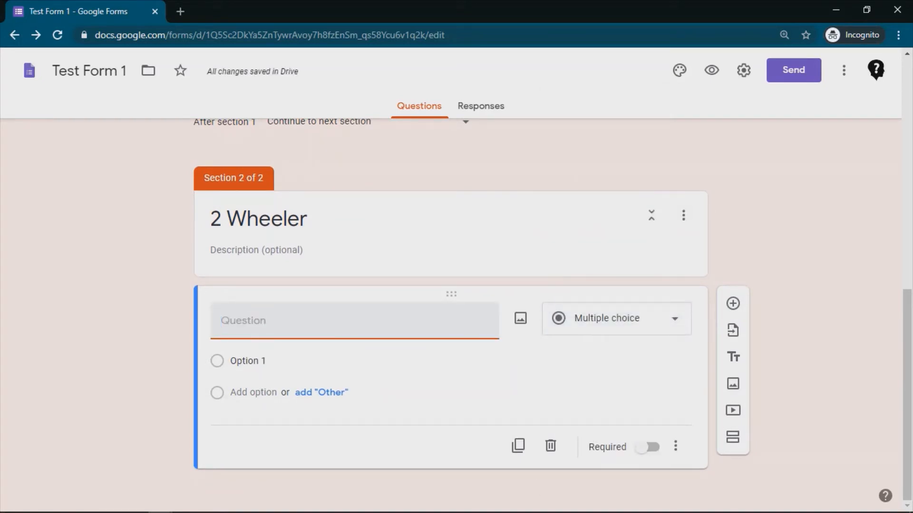
pyautogui.write('Do you wear hel')
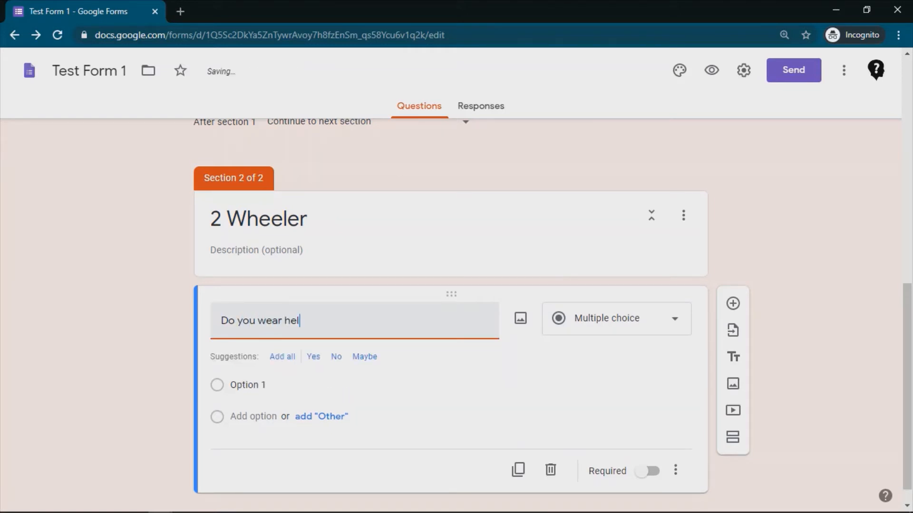
pyautogui.write('met while driving?')
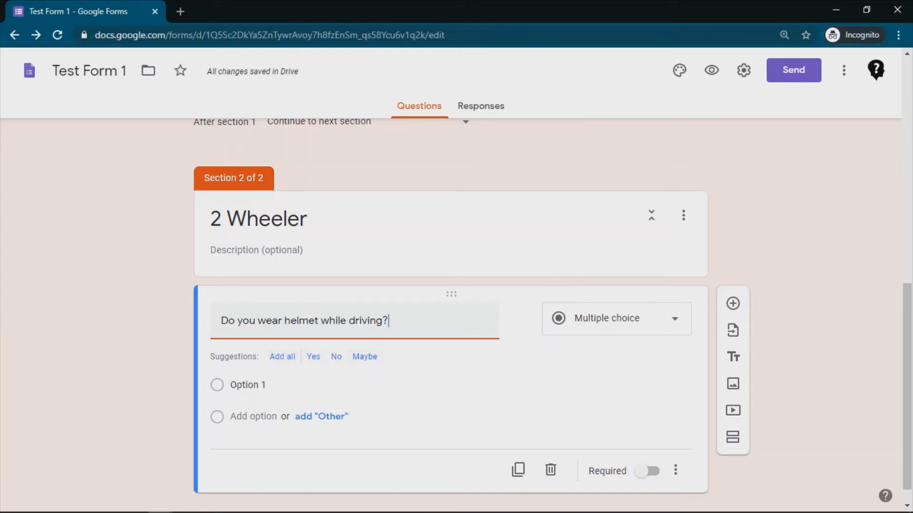
pyautogui.click(282, 357)
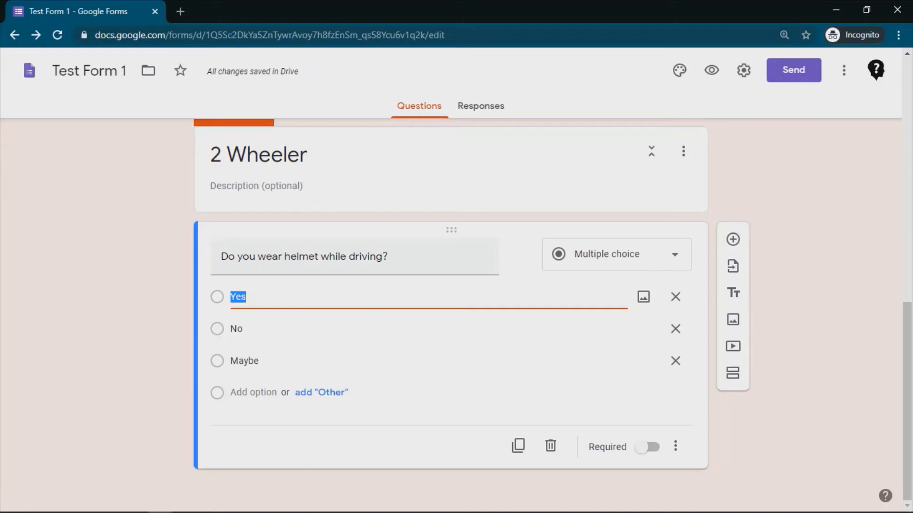
# Step: Add a new section after the helmet question and title it "4 Wheeler"
pyautogui.scroll(3, 450, 352)
pyautogui.scroll(-3, 450, 351)
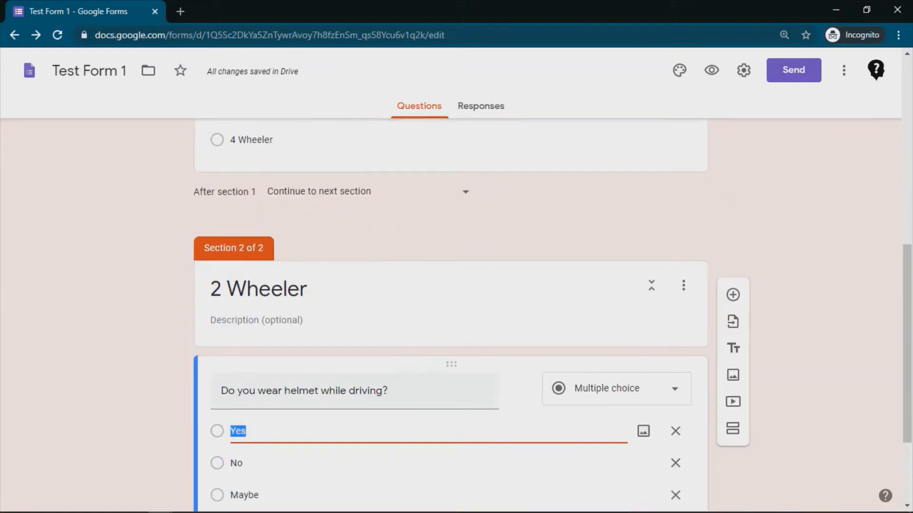
pyautogui.scroll(1, 450, 351)
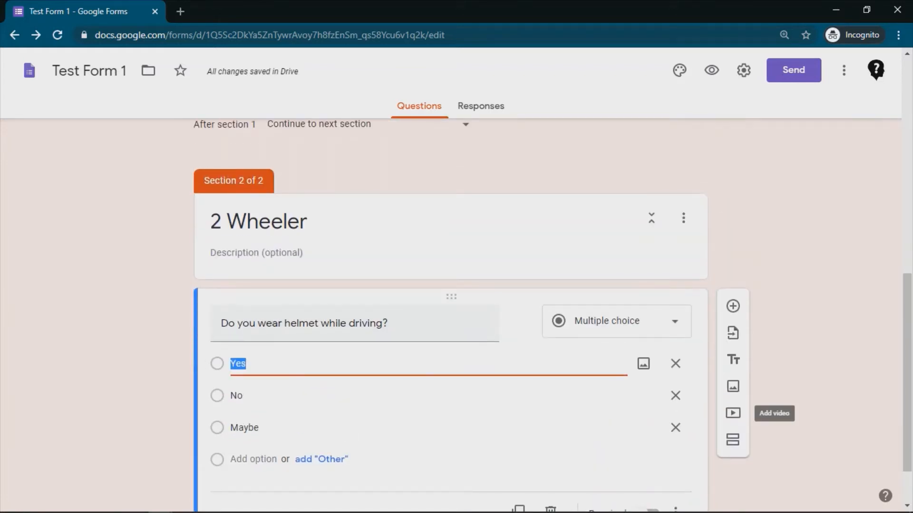
pyautogui.click(732, 438)
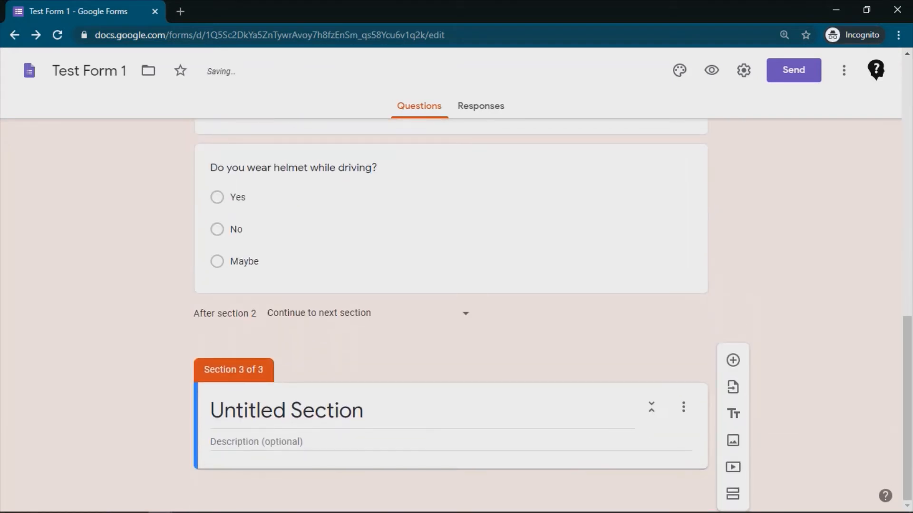
pyautogui.write('4 ')
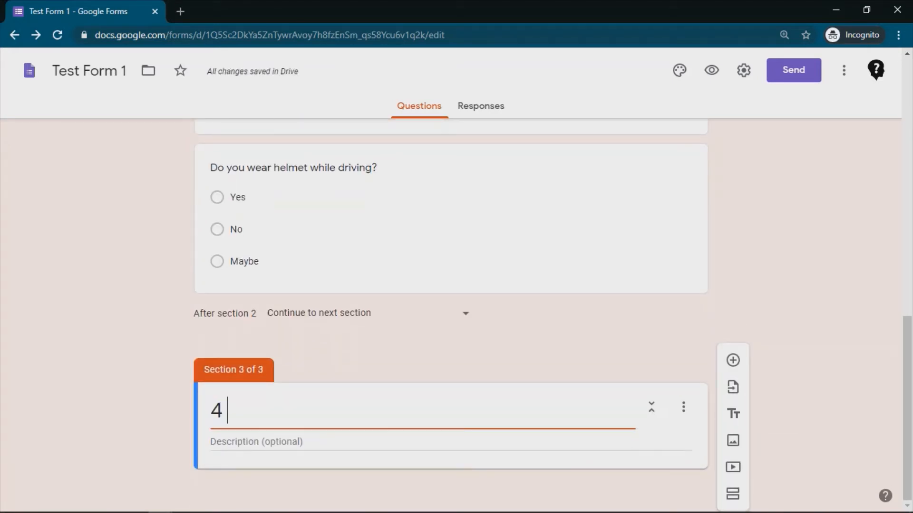
pyautogui.write('Wheeler')
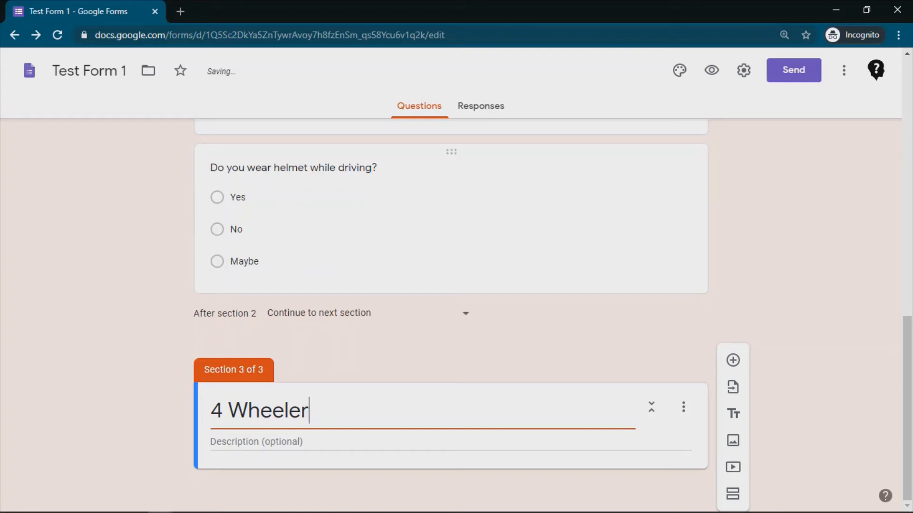
pyautogui.click(570, 333)
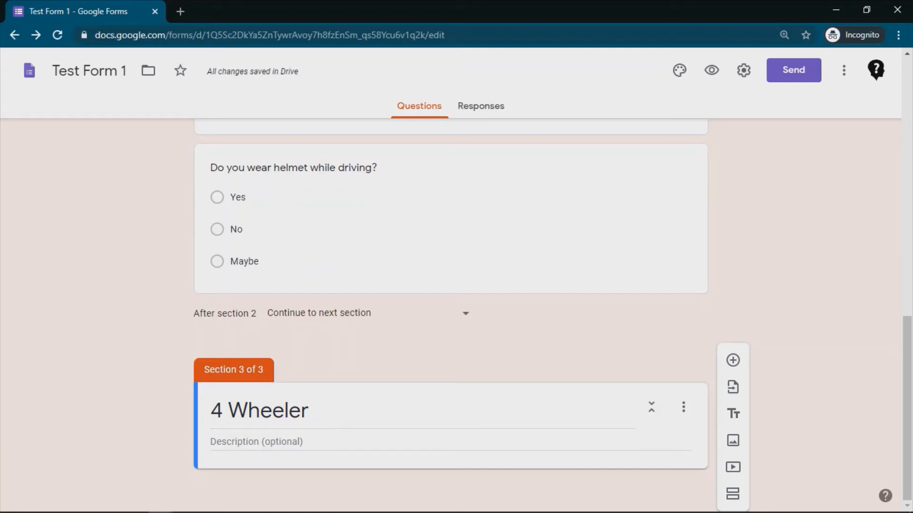
# Step: Add a multiple-choice question "Do you wear seat belt while driving?" to the 4 Wheeler section
pyautogui.click(732, 360)
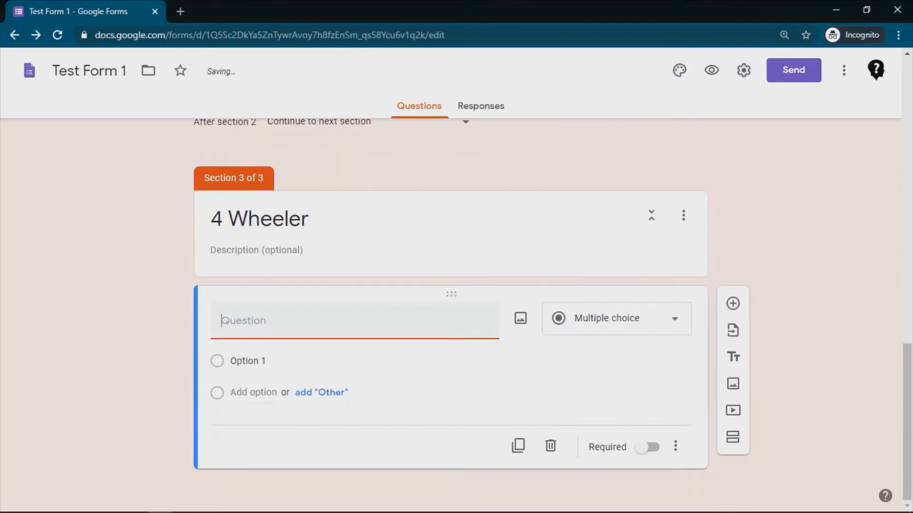
pyautogui.write('Do ')
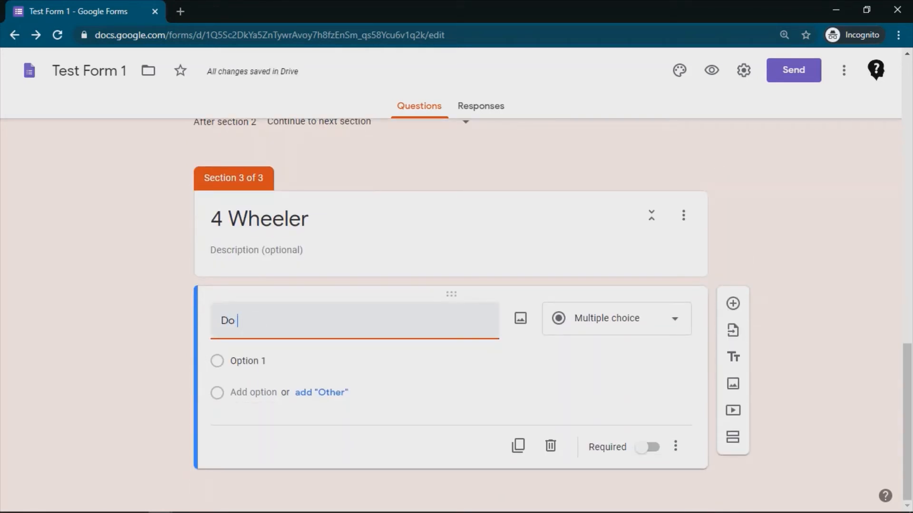
pyautogui.write('you wear')
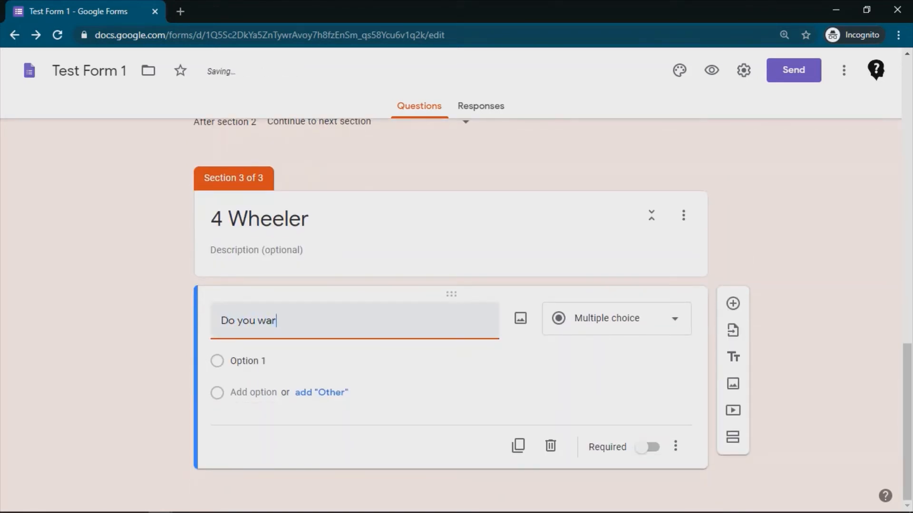
pyautogui.press('BackSpace')
pyautogui.write('ar seat')
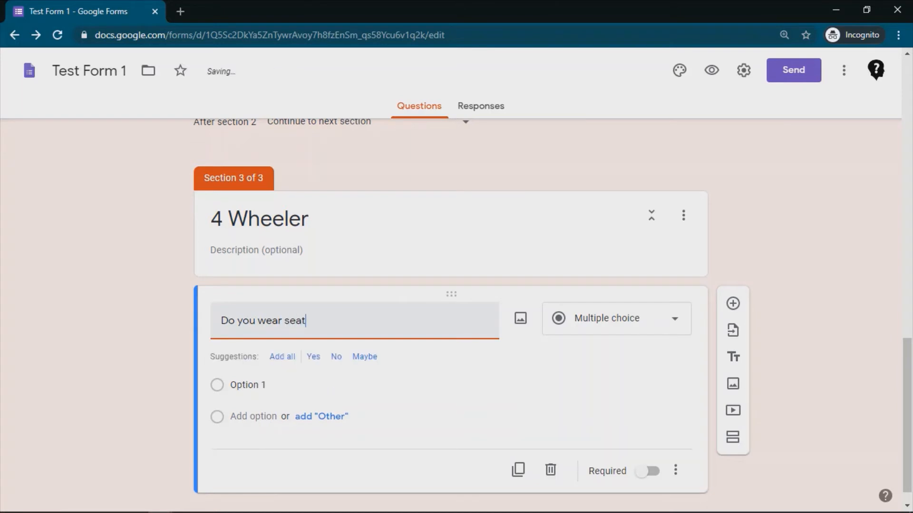
pyautogui.write(' belt while driving?')
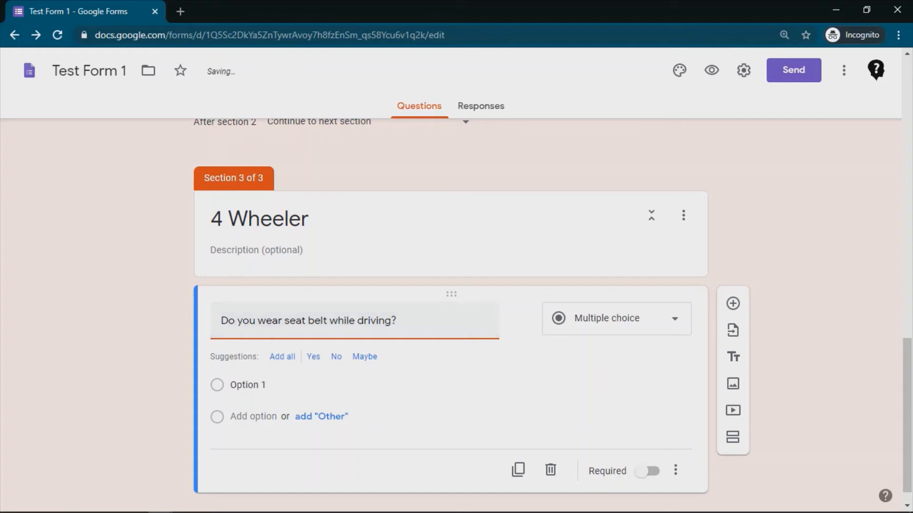
# Step: Review the order of the vehicle question and the 2 Wheeler and 4 Wheeler sections that follow it
pyautogui.scroll(6, 450, 314)
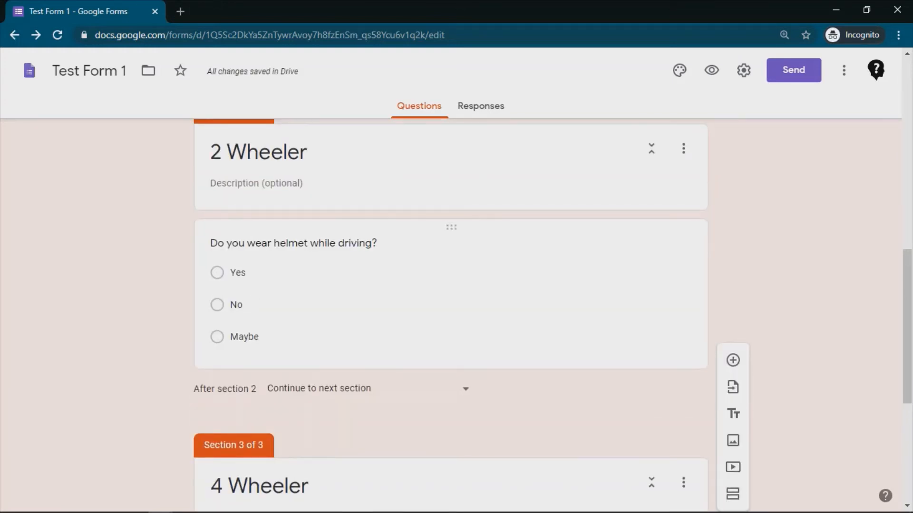
pyautogui.scroll(3, 451, 314)
pyautogui.scroll(3, 450, 314)
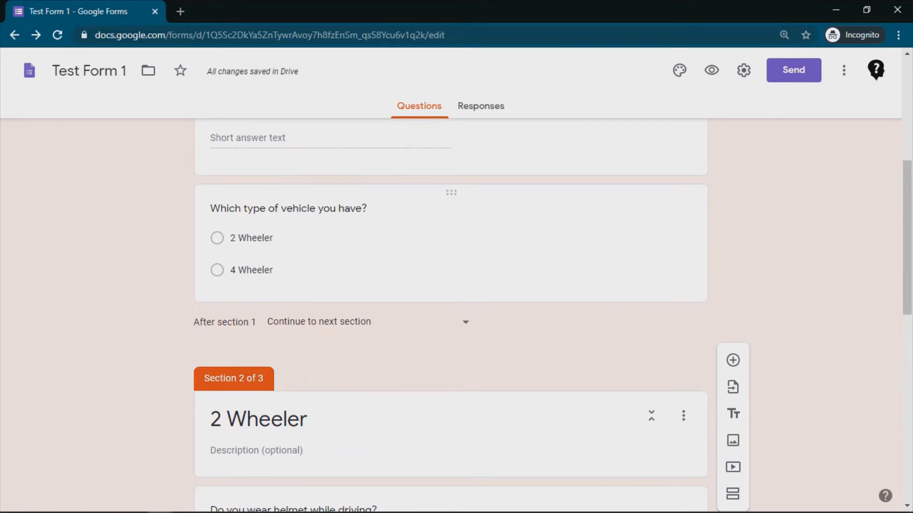
pyautogui.scroll(-12, 451, 314)
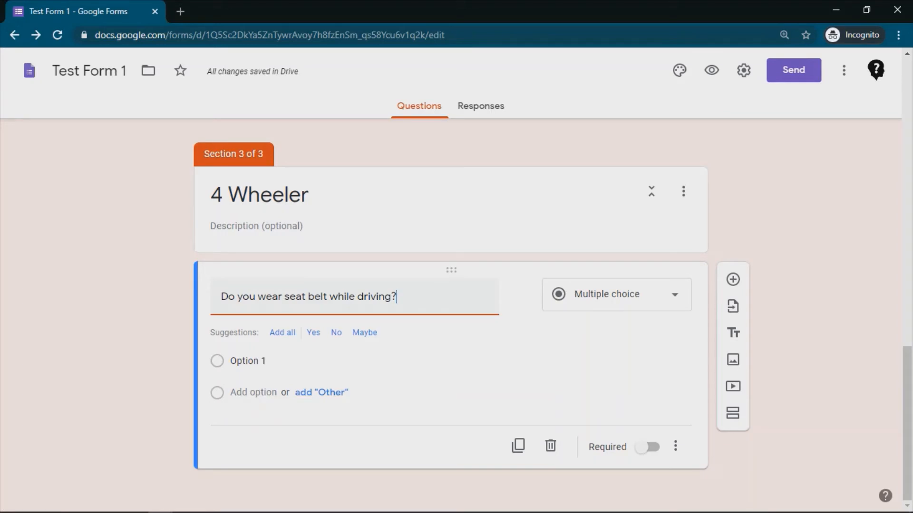
pyautogui.scroll(4, 450, 314)
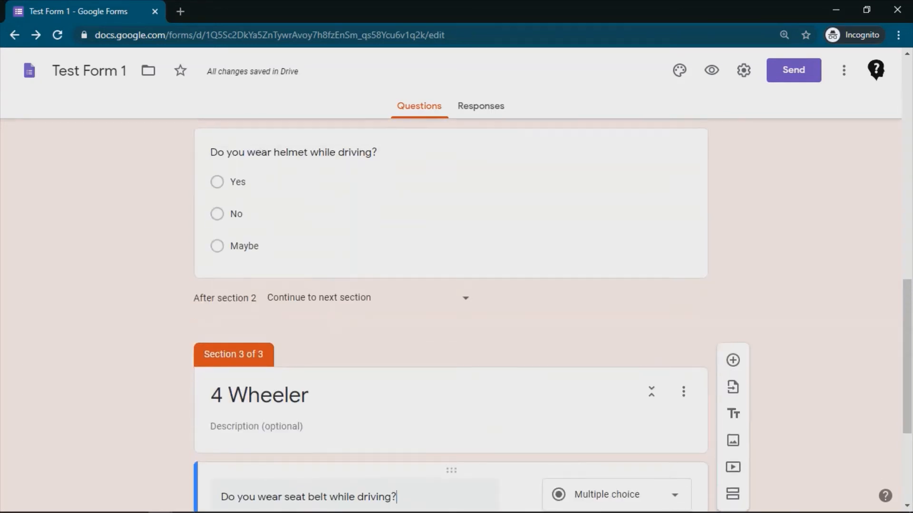
pyautogui.scroll(5, 450, 314)
pyautogui.scroll(-6, 451, 313)
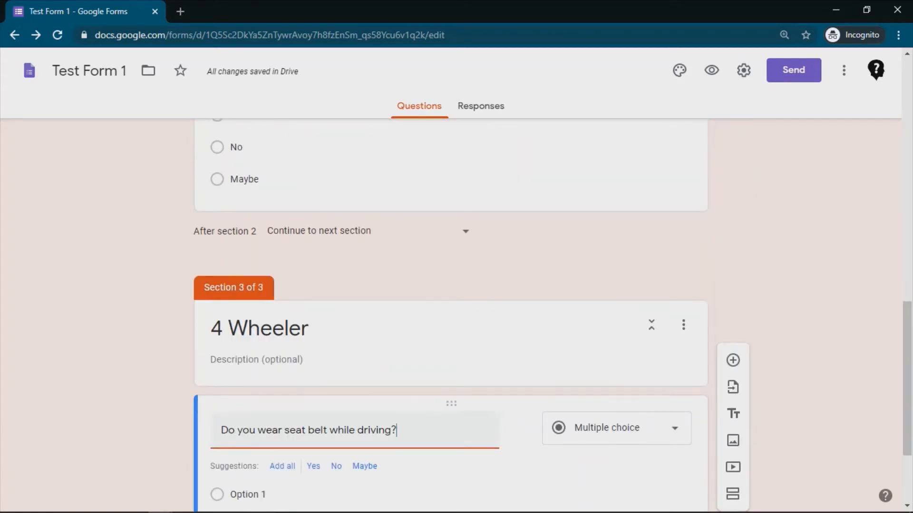
# Step: Enable going to a section based on the answer for the question "Which type of vehicle you have?"
pyautogui.scroll(11, 451, 314)
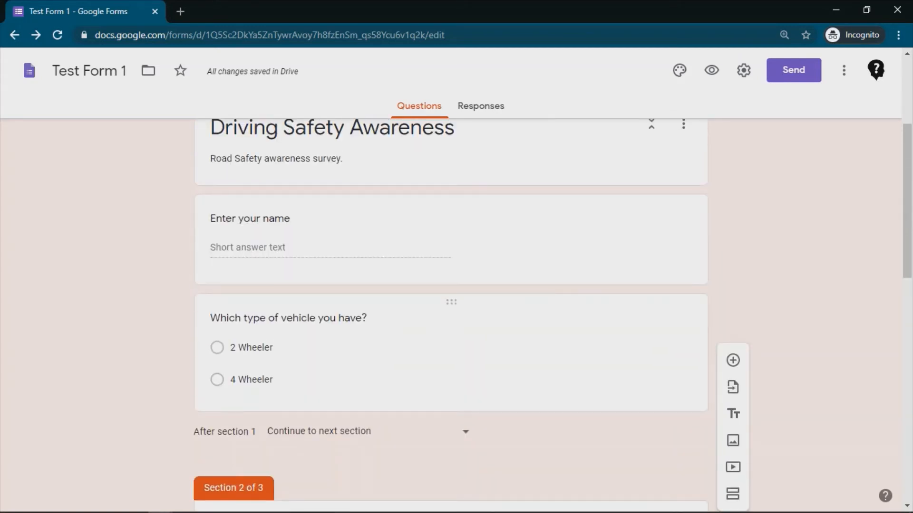
pyautogui.click(251, 348)
pyautogui.scroll(-4, 251, 348)
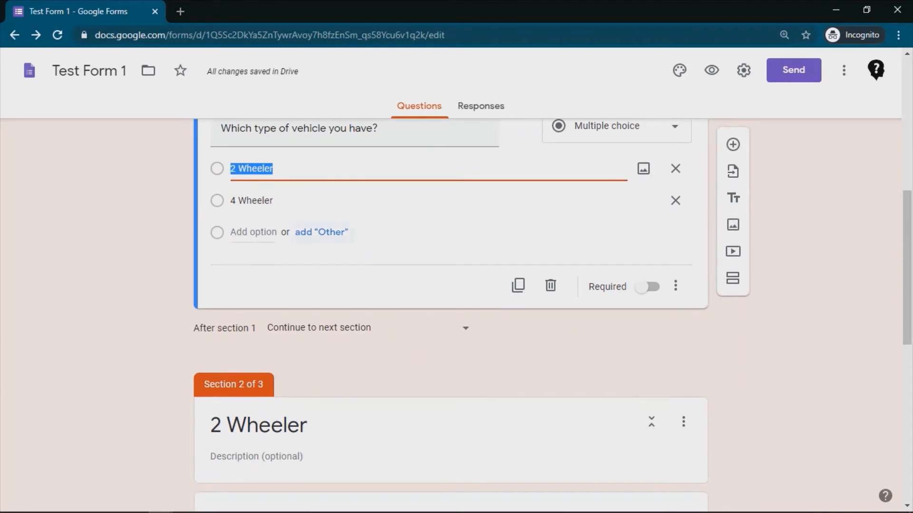
pyautogui.click(675, 286)
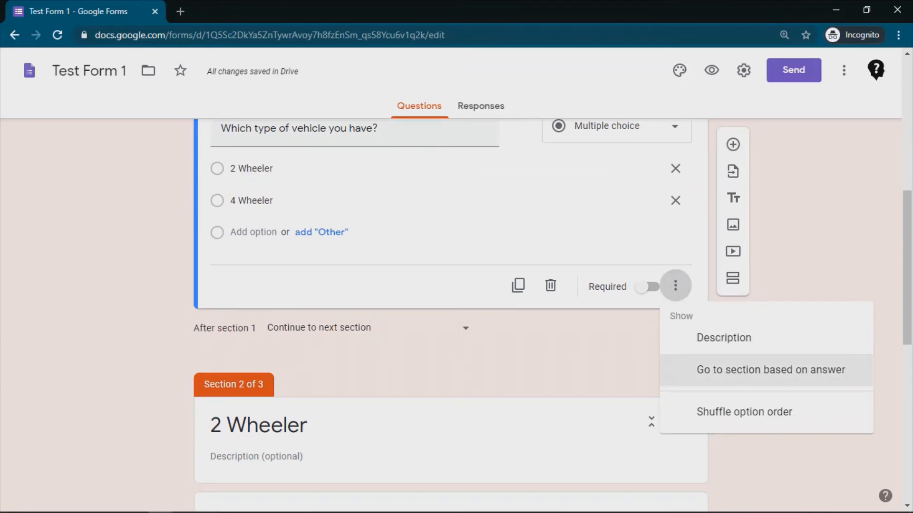
pyautogui.click(770, 370)
# Step: Examine the vehicle question's section destinations and the contents of all three form sections
pyautogui.scroll(5, 451, 314)
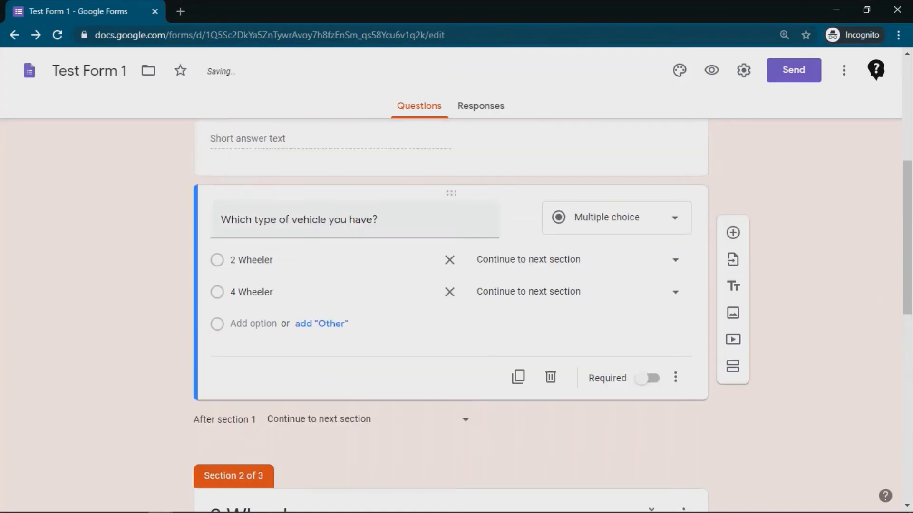
pyautogui.scroll(-7, 451, 314)
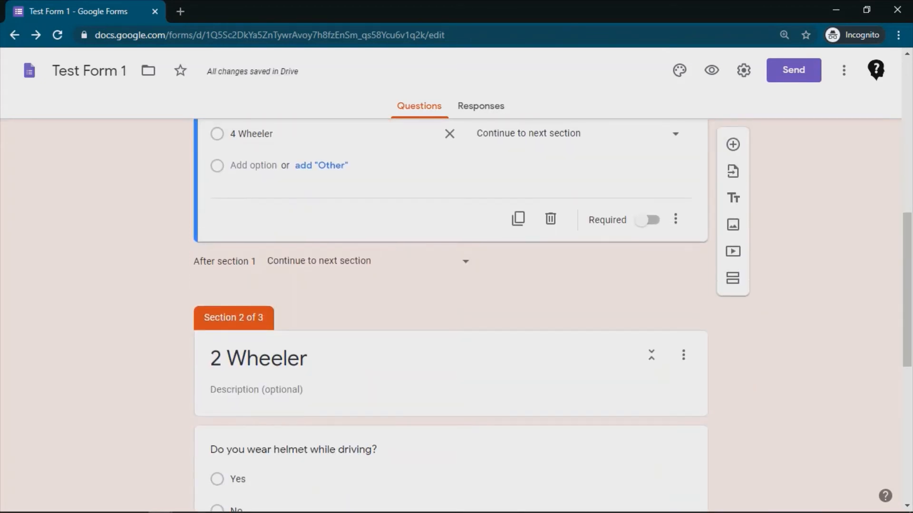
pyautogui.scroll(4, 451, 314)
pyautogui.scroll(-4, 450, 314)
pyautogui.scroll(5, 450, 314)
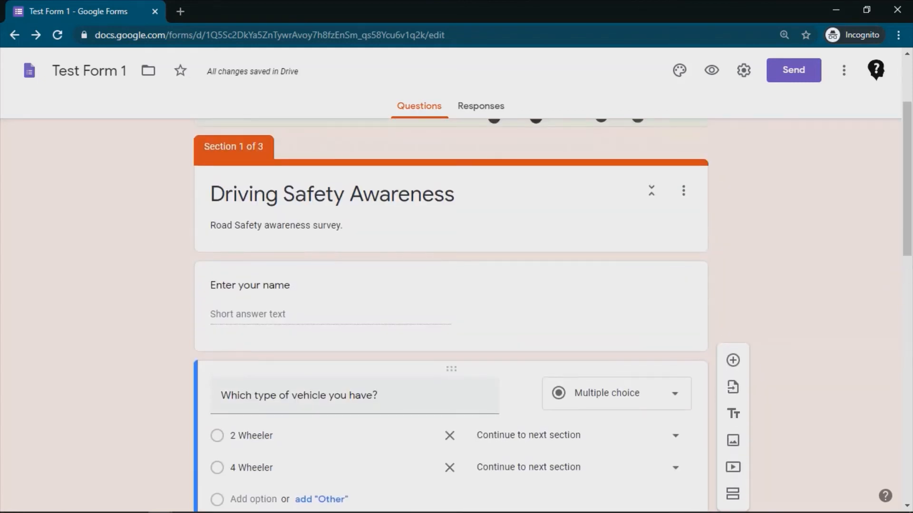
pyautogui.scroll(-5, 451, 314)
pyautogui.scroll(-8, 451, 314)
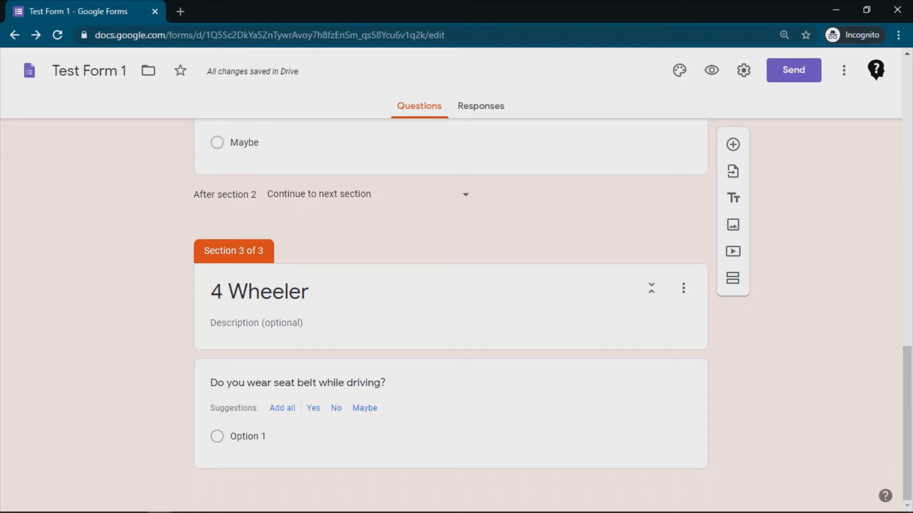
# Step: Route the vehicle question's 2 Wheeler answer to section 2 (2 Wheeler) and its 4 Wheeler answer to section 3 (4 Wheeler)
pyautogui.scroll(10, 451, 314)
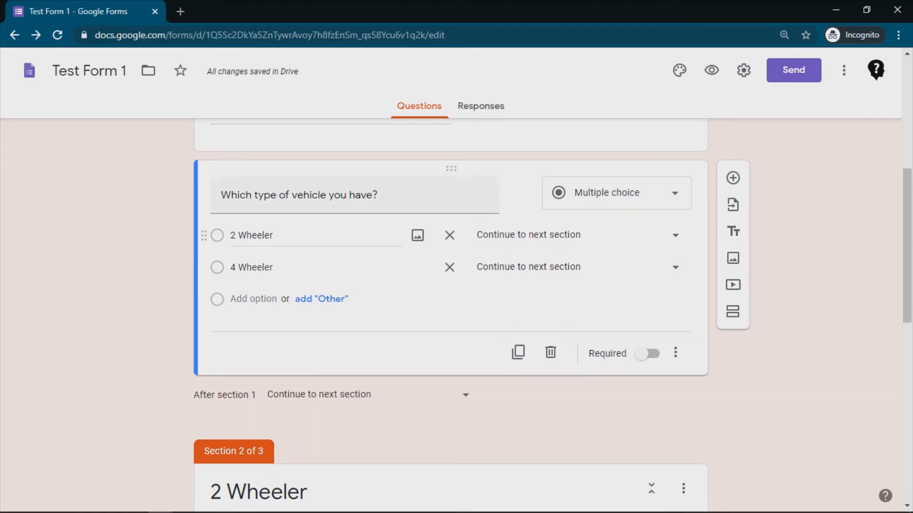
pyautogui.click(577, 235)
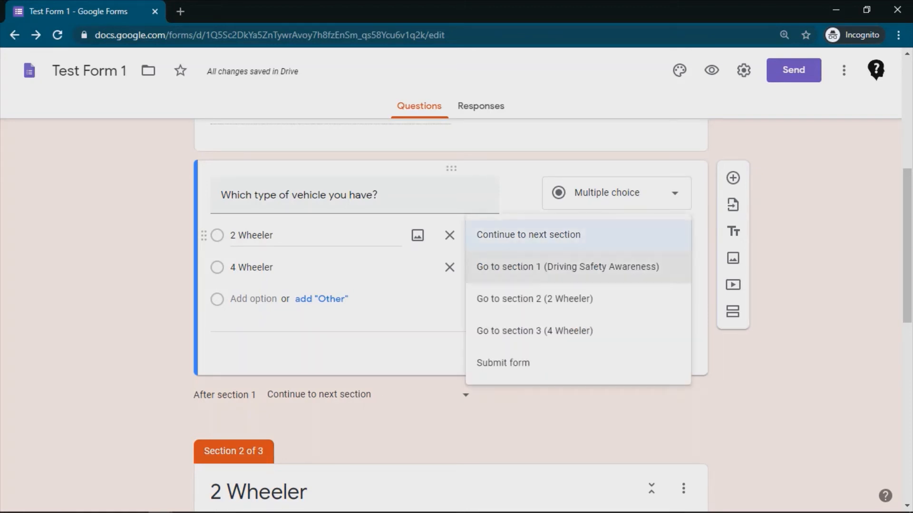
pyautogui.click(534, 299)
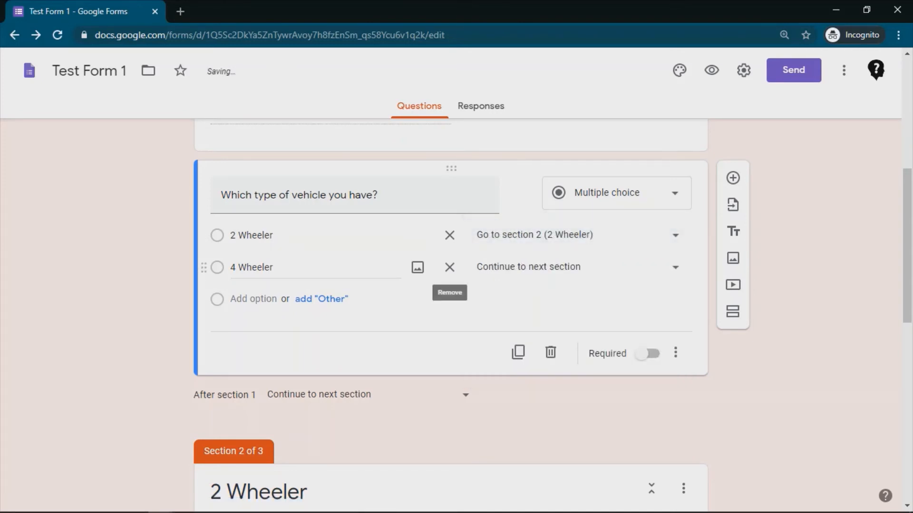
pyautogui.click(528, 267)
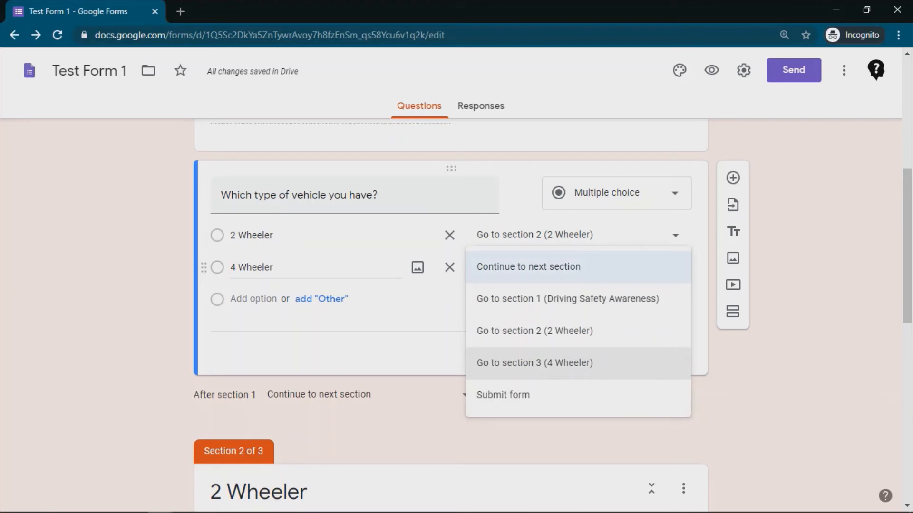
pyautogui.click(534, 363)
pyautogui.scroll(-8, 535, 363)
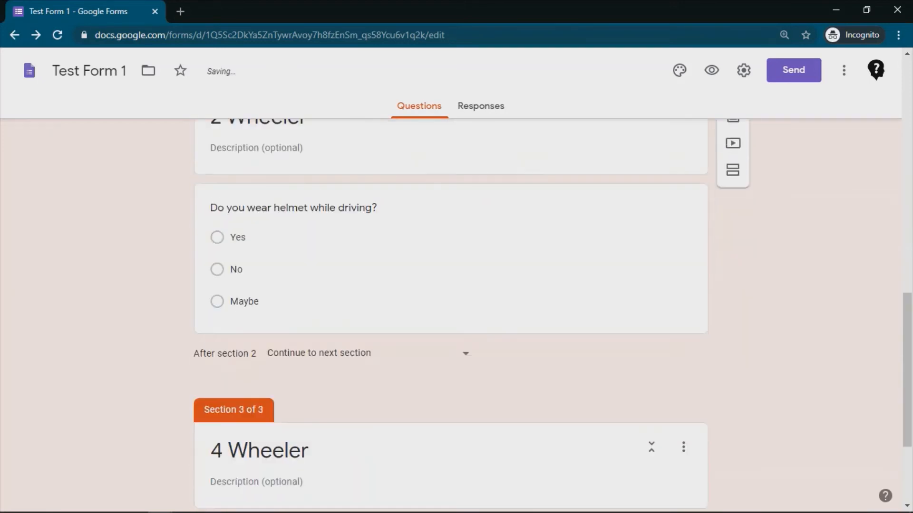
pyautogui.scroll(-3, 449, 285)
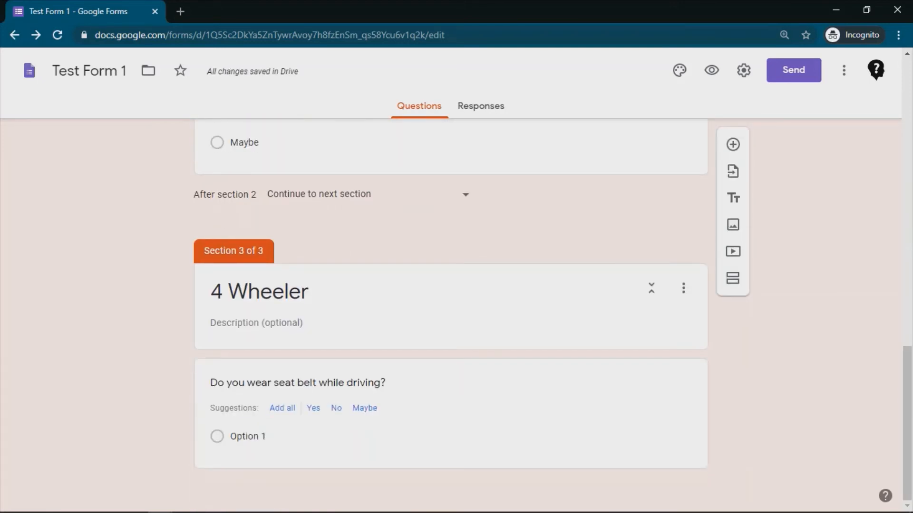
pyautogui.click(732, 278)
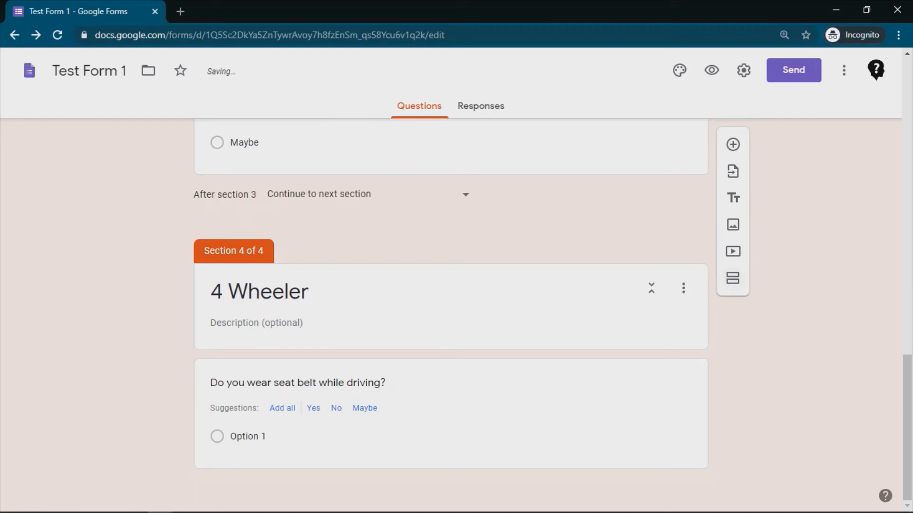
pyautogui.scroll(7, 450, 314)
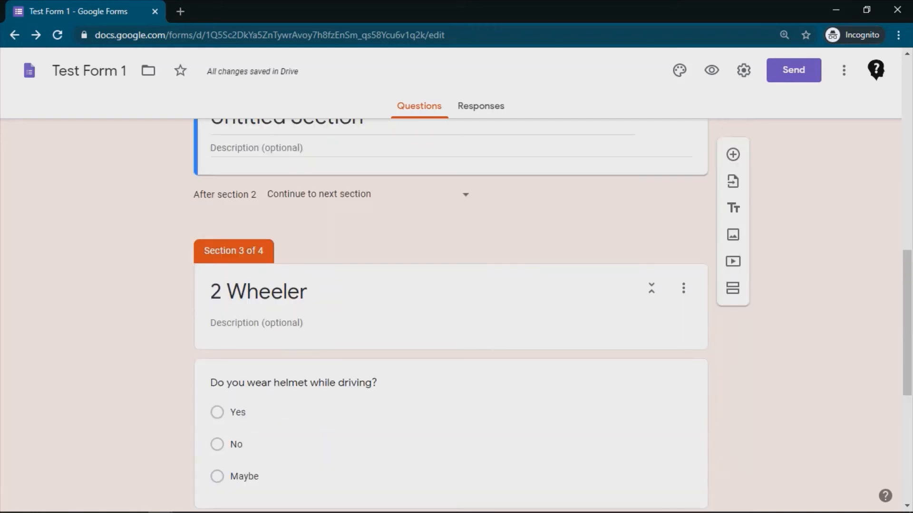
pyautogui.scroll(6, 449, 314)
pyautogui.scroll(2, 450, 313)
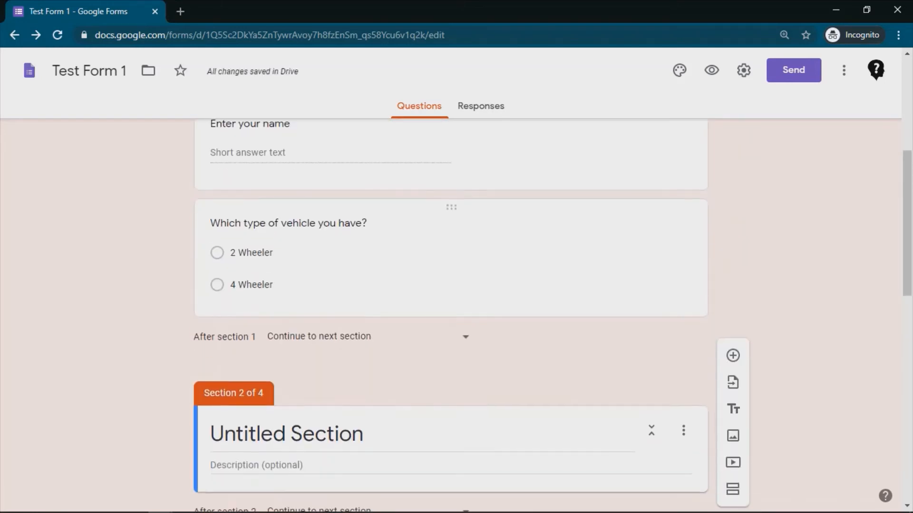
pyautogui.scroll(-4, 449, 313)
pyautogui.scroll(2, 450, 314)
pyautogui.scroll(3, 450, 313)
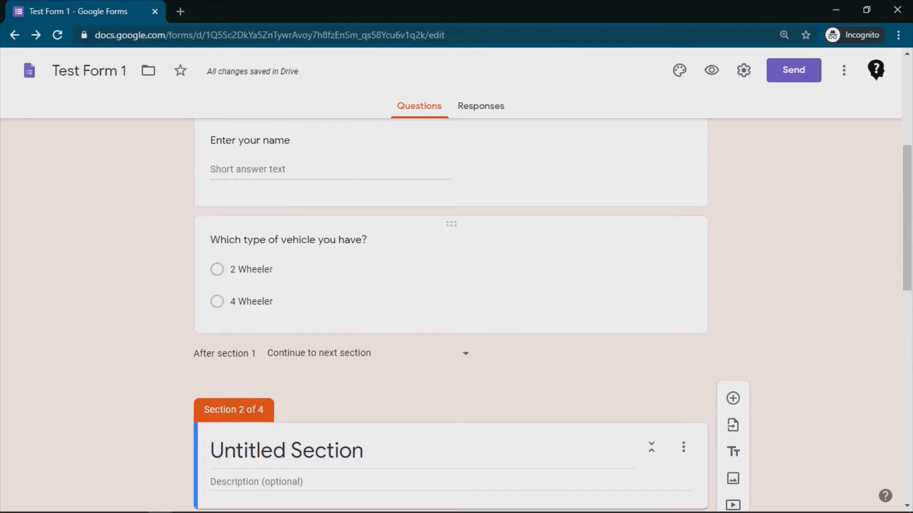
pyautogui.scroll(-4, 450, 313)
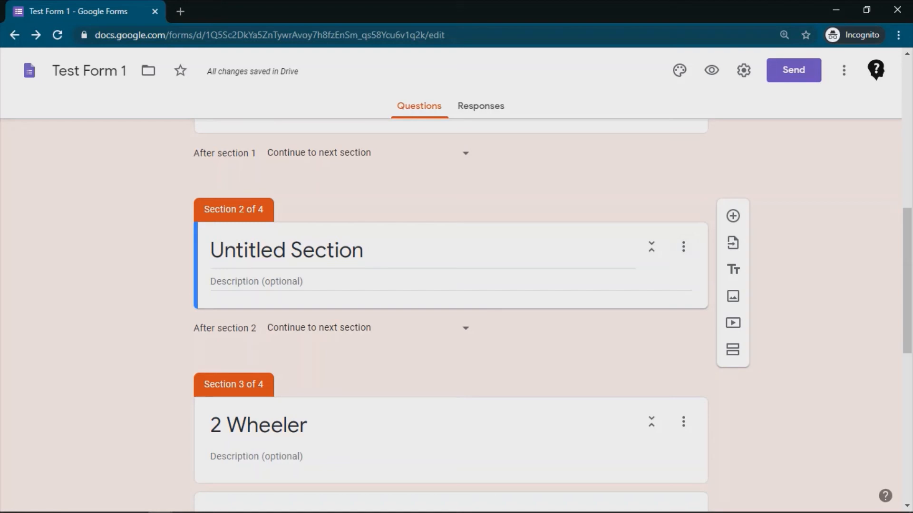
pyautogui.click(683, 246)
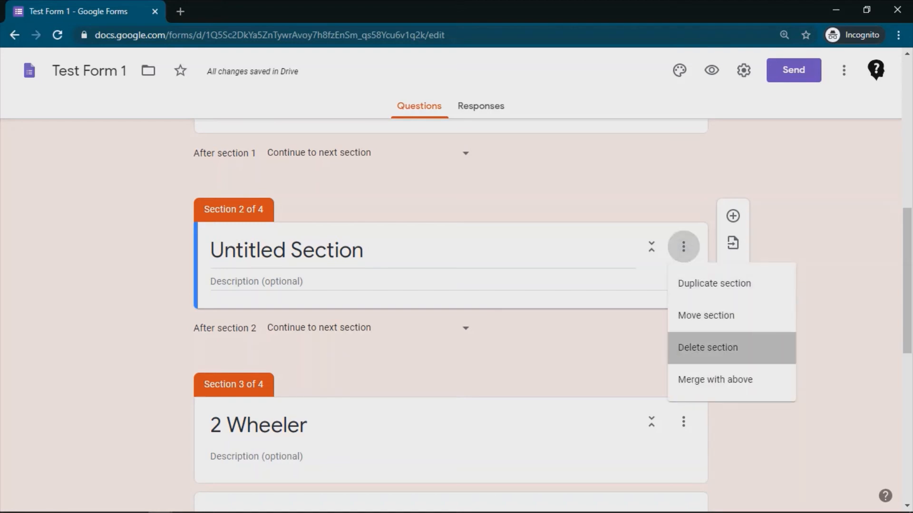
pyautogui.click(707, 347)
# Step: Add a new section after the 4 Wheeler section's seat belt question and title it "Continued"
pyautogui.scroll(-5, 449, 285)
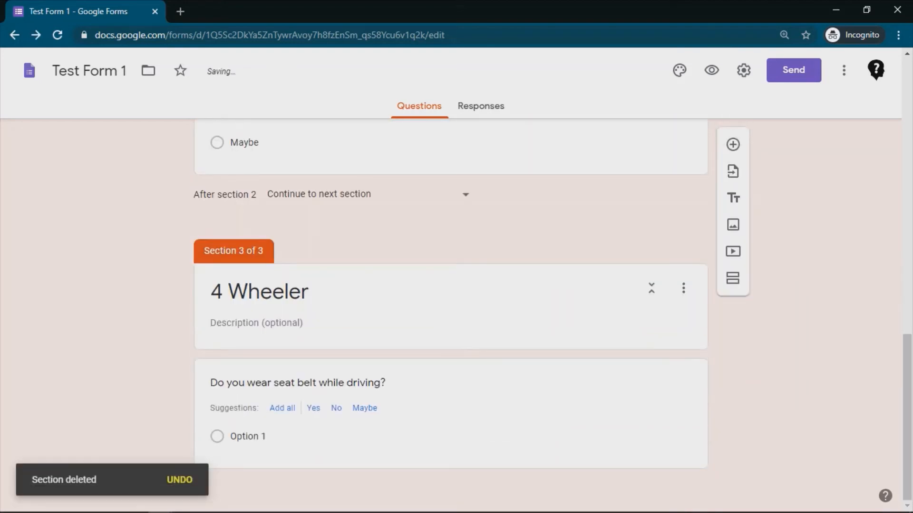
pyautogui.click(385, 382)
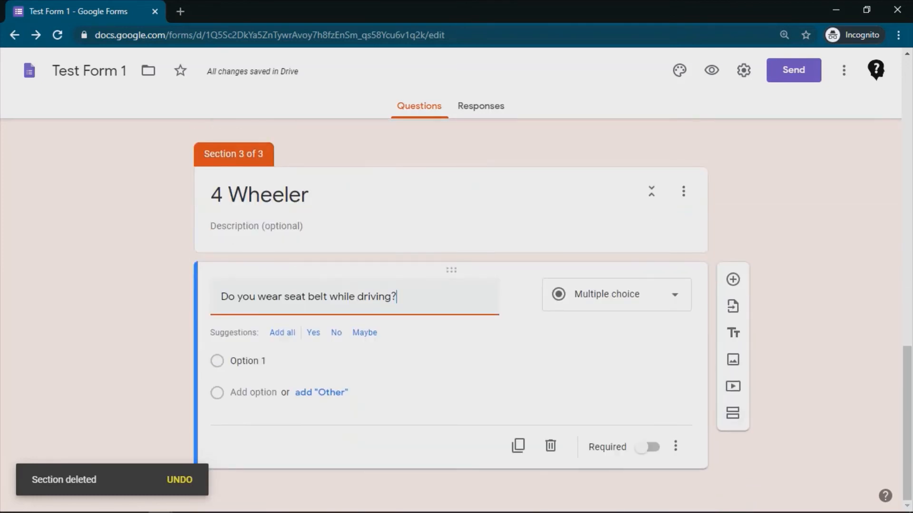
pyautogui.click(732, 413)
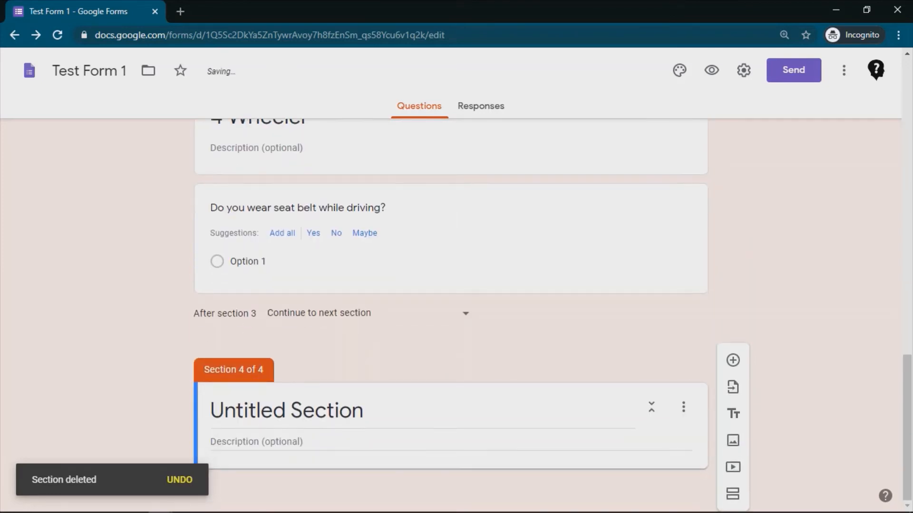
pyautogui.write('C')
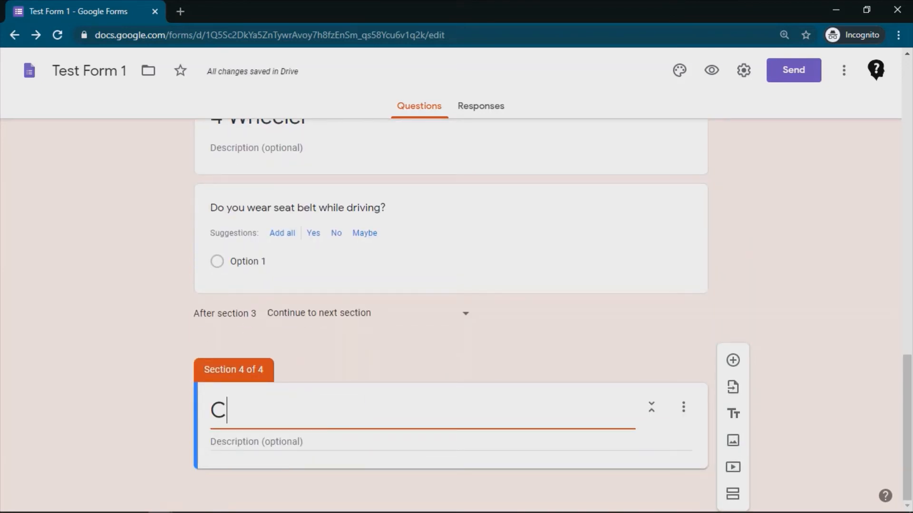
pyautogui.write('ontinued')
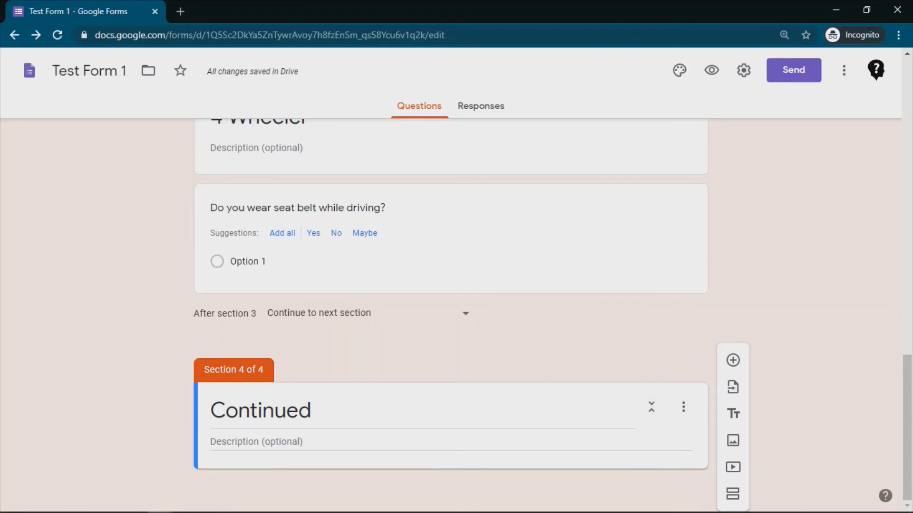
# Step: Examine the form's sections and where each one leads, from the vehicle question through the 2 Wheeler, 4 Wheeler and Continued sections
pyautogui.scroll(5, 450, 313)
pyautogui.scroll(-8, 450, 313)
pyautogui.scroll(1, 451, 313)
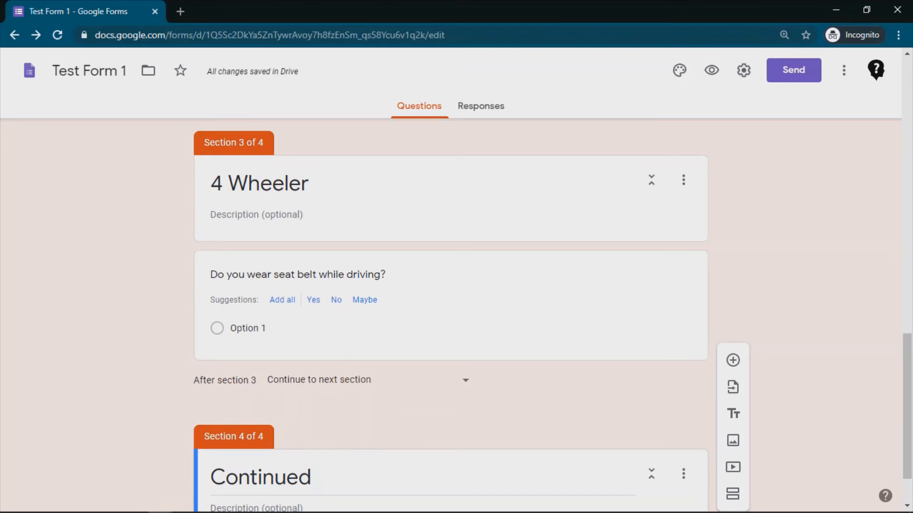
pyautogui.scroll(2, 451, 314)
pyautogui.scroll(1, 451, 314)
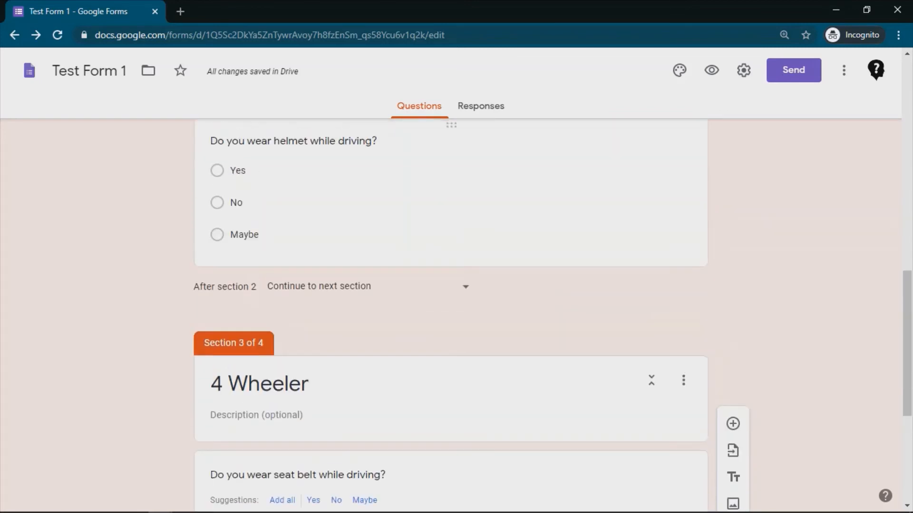
pyautogui.scroll(5, 451, 313)
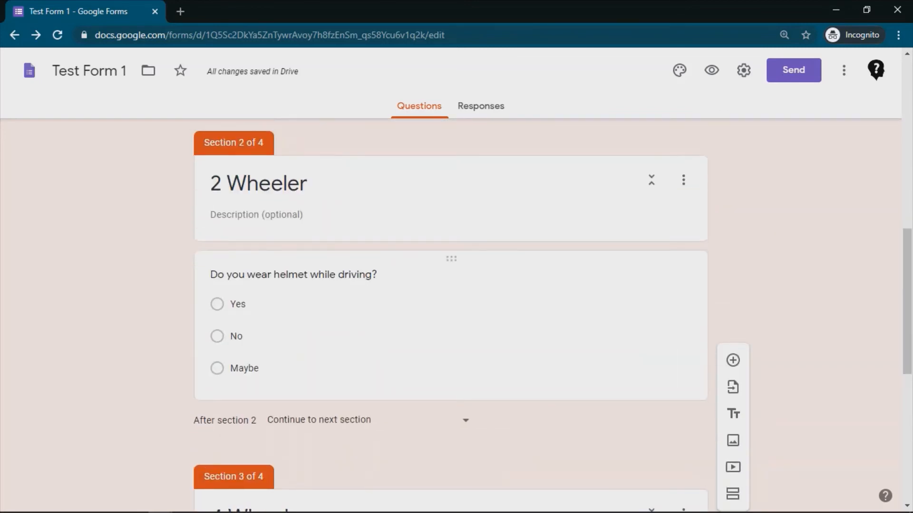
pyautogui.scroll(2, 450, 314)
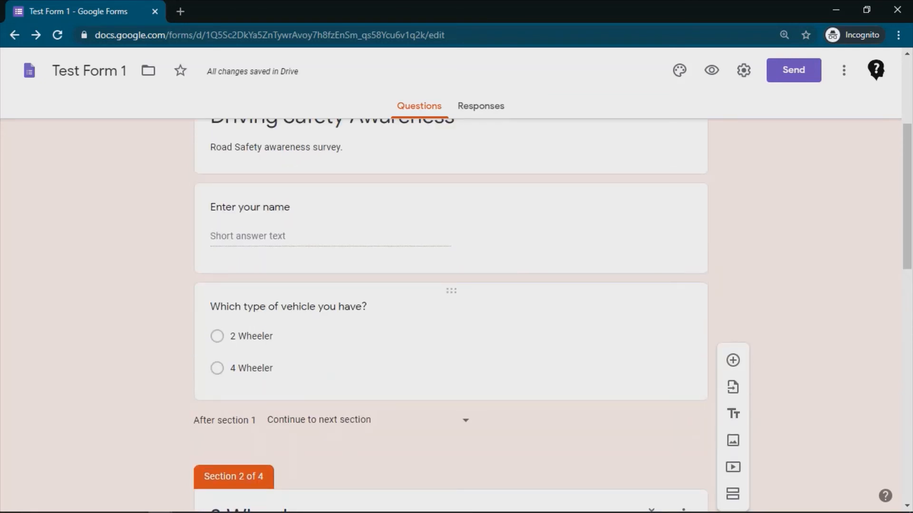
pyautogui.scroll(-5, 451, 314)
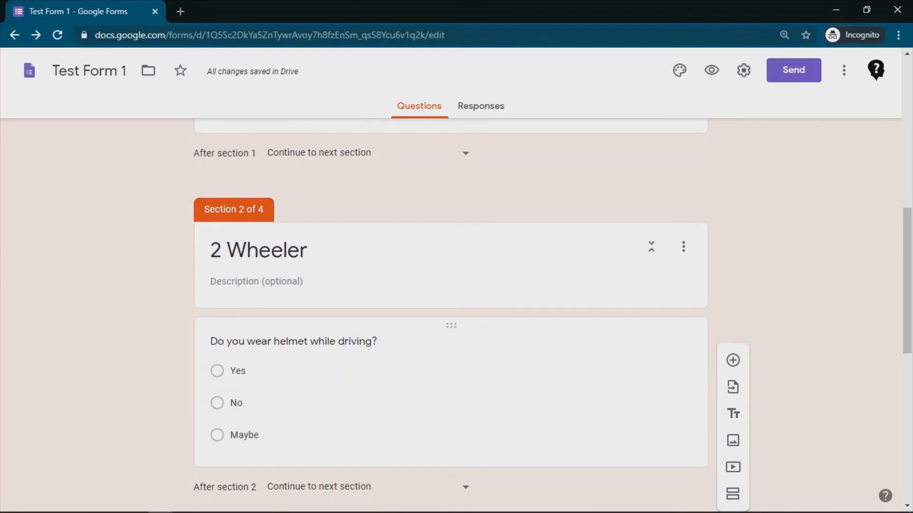
pyautogui.scroll(-2, 451, 313)
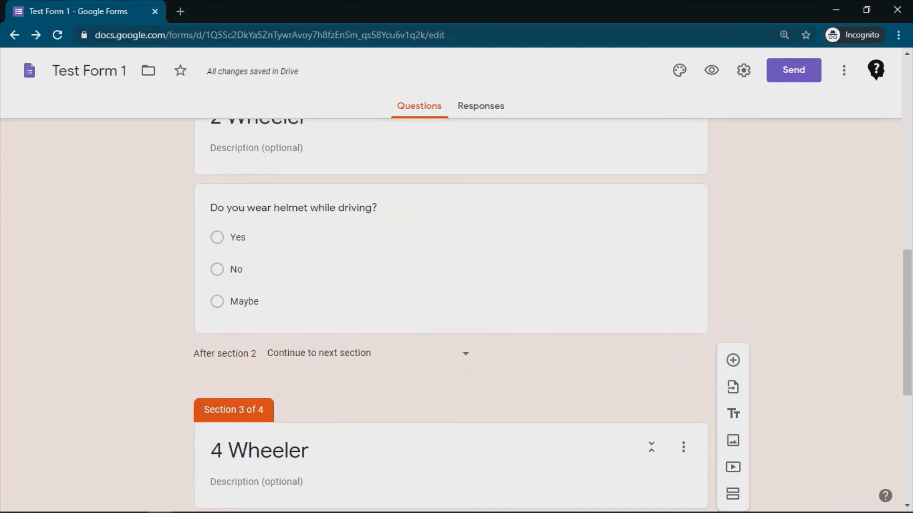
pyautogui.scroll(-4, 451, 314)
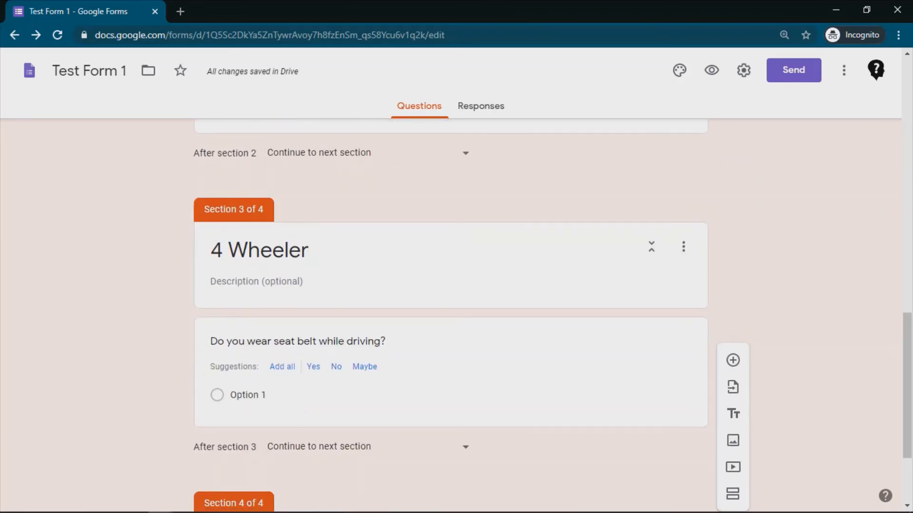
# Step: Preview the form, enter "abc" as the name, choose 2 Wheeler as the vehicle type and proceed to the following section
pyautogui.click(712, 70)
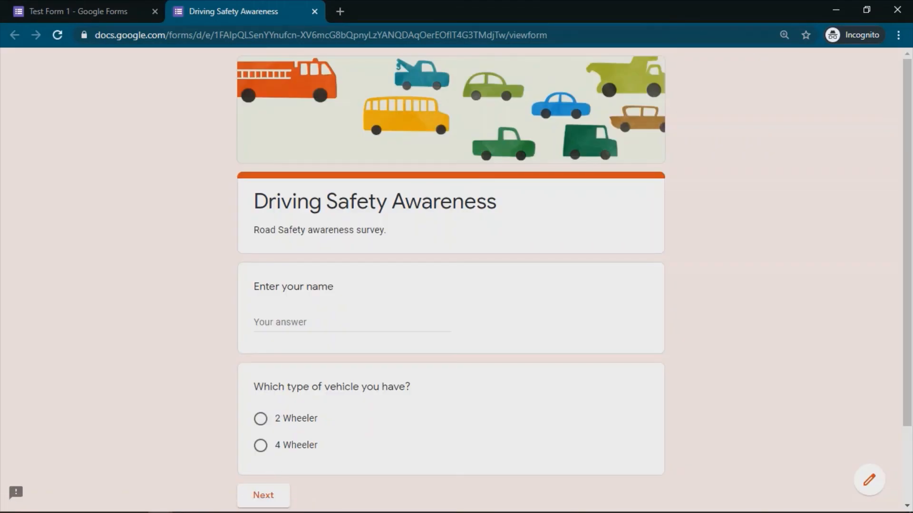
pyautogui.click(352, 323)
pyautogui.write('abc')
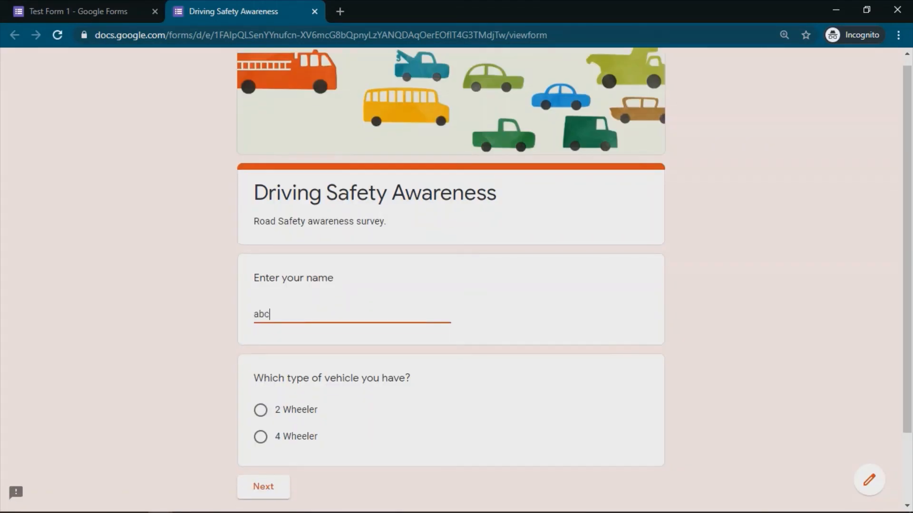
pyautogui.scroll(-3, 451, 285)
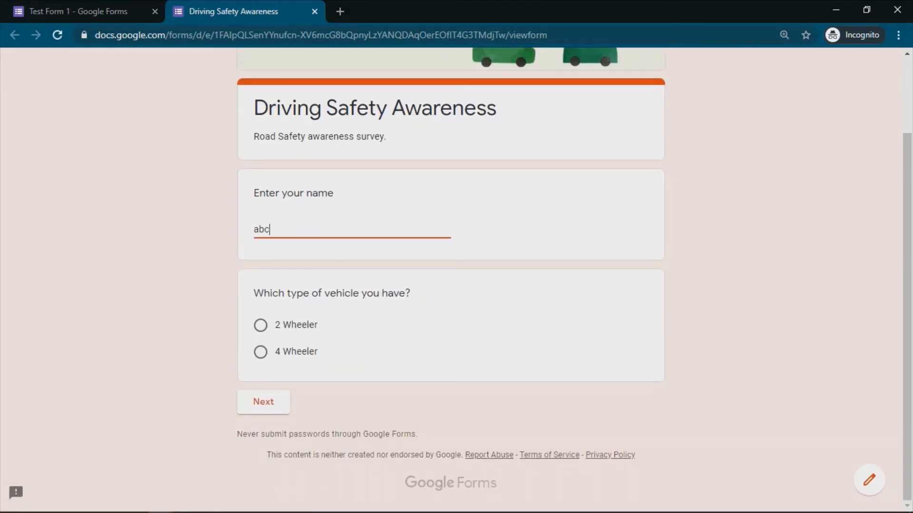
pyautogui.click(261, 325)
pyautogui.click(264, 402)
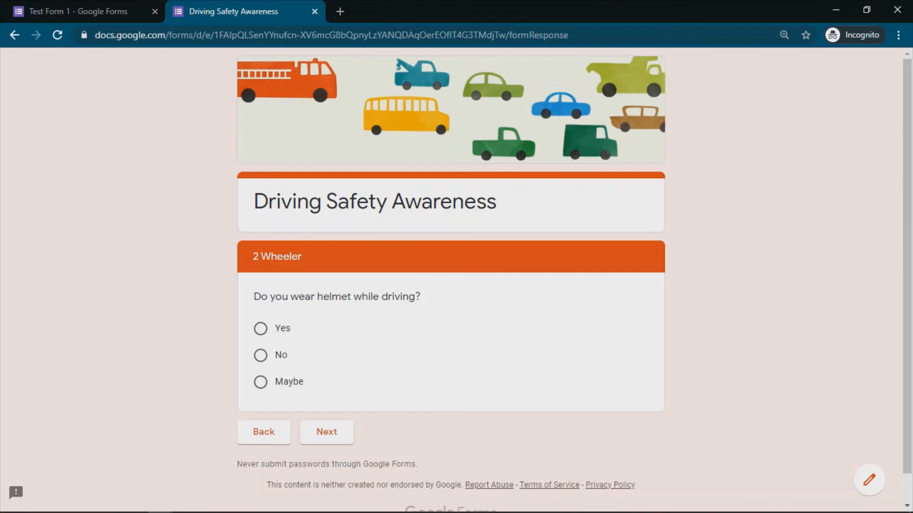
# Step: Answer Yes to the helmet question, check which section follows 2 Wheeler, and close the preview
pyautogui.click(261, 329)
pyautogui.click(326, 431)
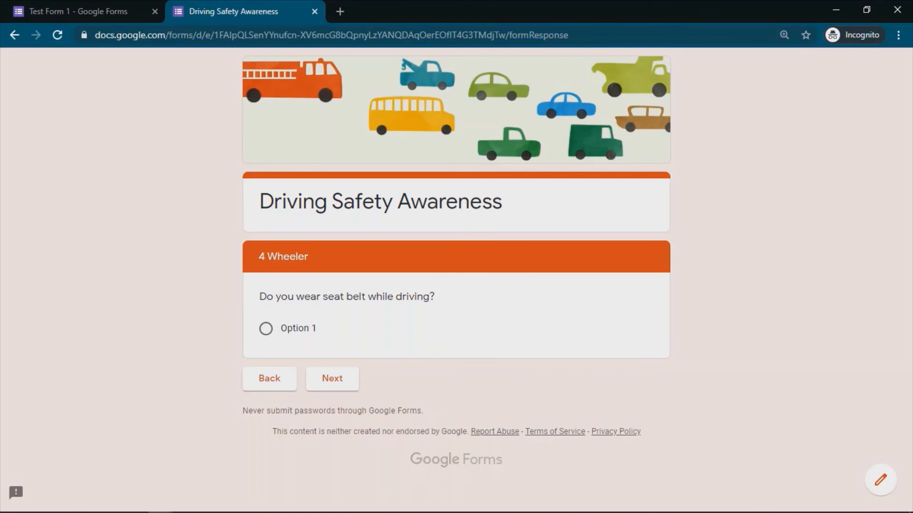
pyautogui.click(314, 11)
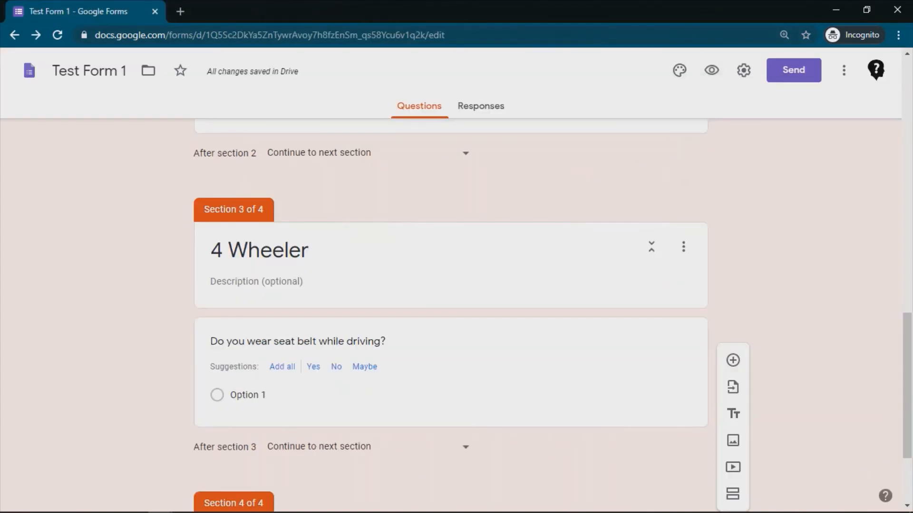
# Step: Set the destination after section 2 (2 Wheeler) to "Go to section 4 (Continued)"
pyautogui.scroll(-3, 451, 333)
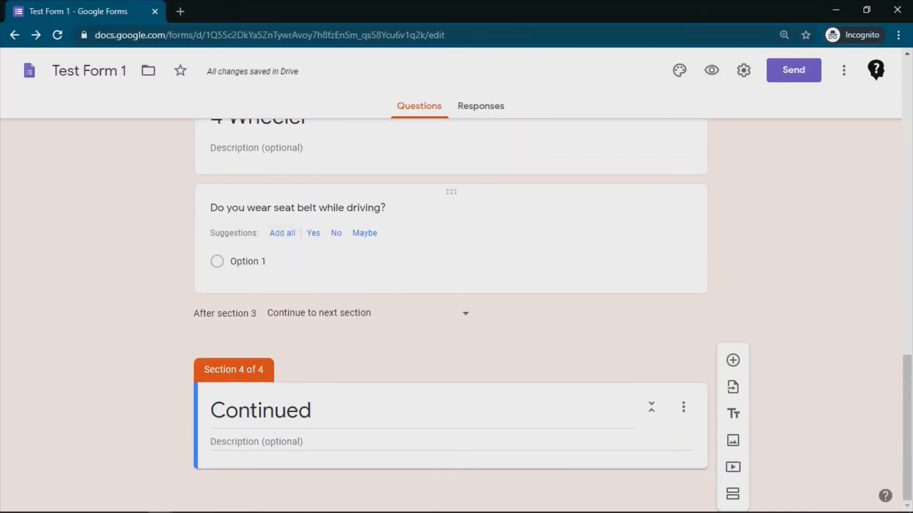
pyautogui.click(428, 247)
pyautogui.scroll(-2, 452, 314)
pyautogui.scroll(9, 451, 314)
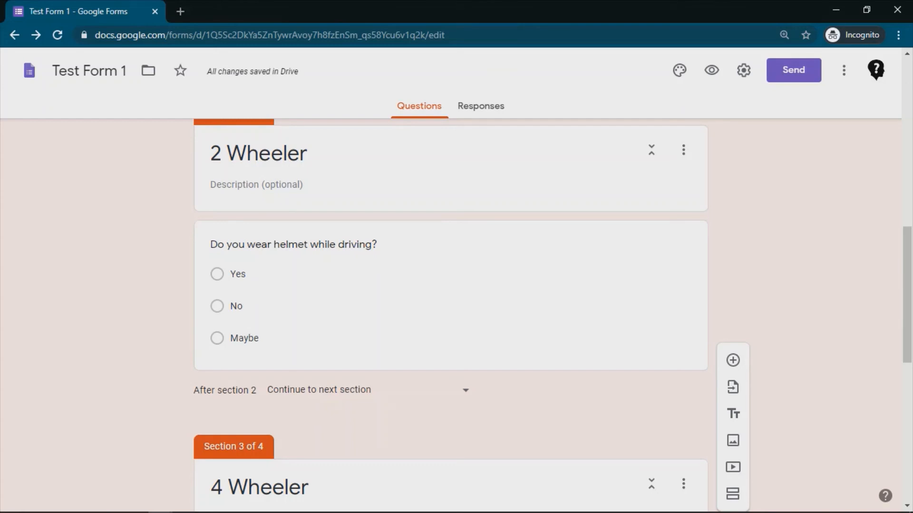
pyautogui.click(366, 390)
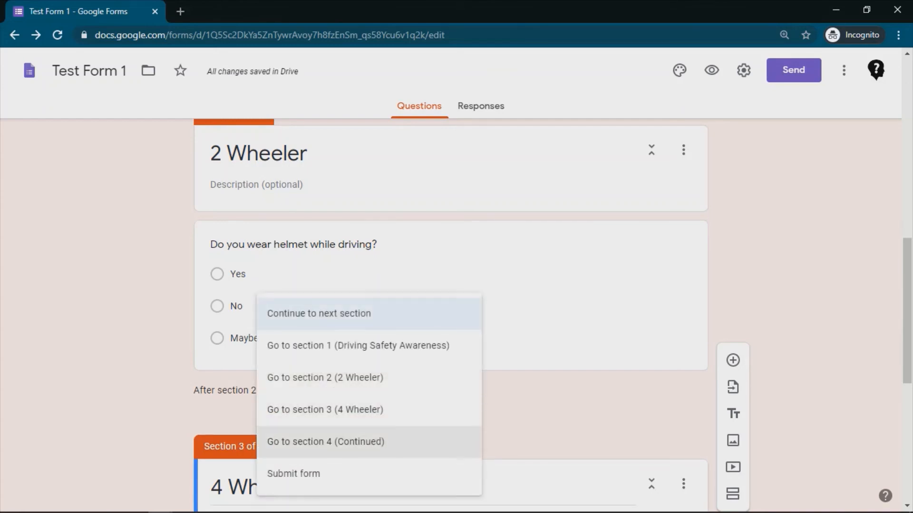
pyautogui.click(325, 442)
# Step: Set the destination after section 3 (4 Wheeler) to "Go to section 4 (Continued)"
pyautogui.scroll(-8, 451, 314)
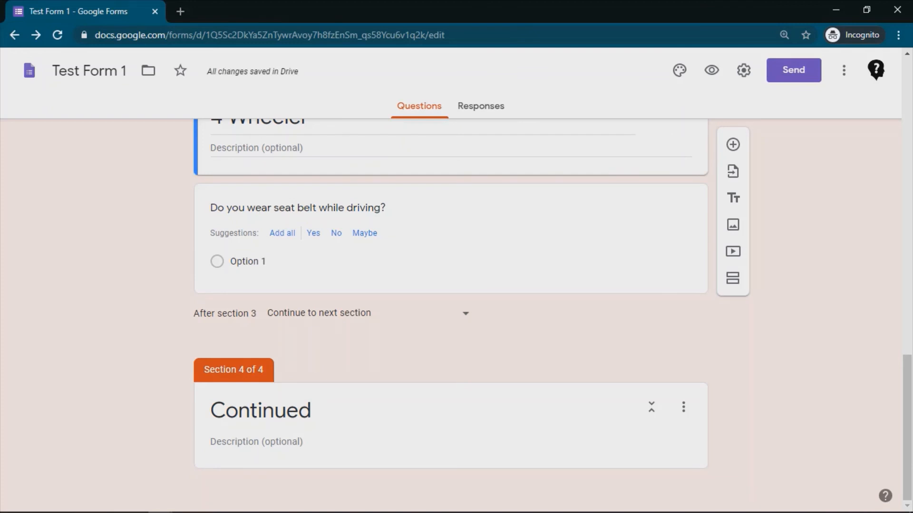
pyautogui.click(366, 313)
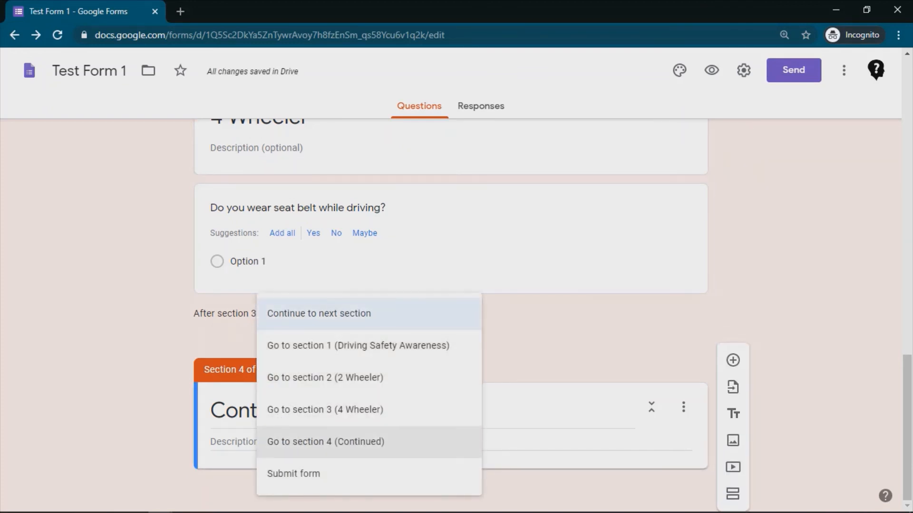
pyautogui.click(326, 441)
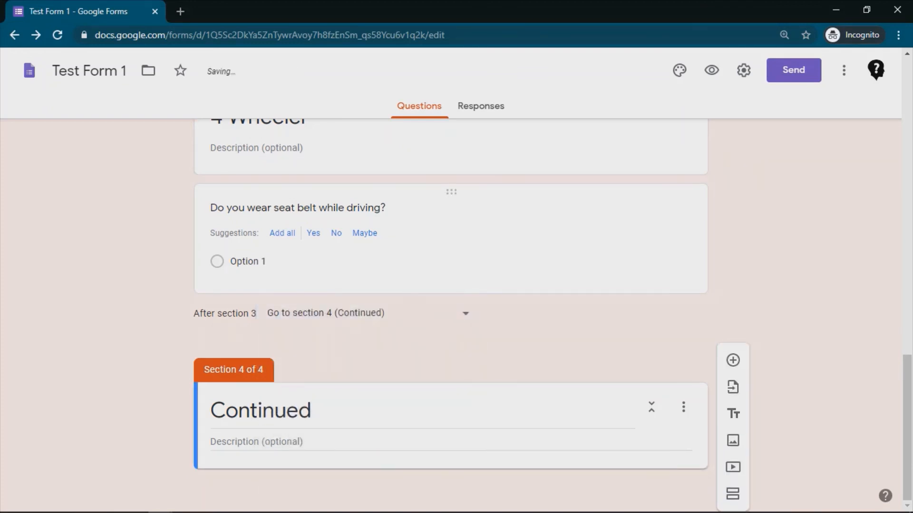
# Step: Preview the form and test the 4 Wheeler path with "abc" as the name, advancing to the Continued section and stepping back
pyautogui.click(712, 70)
pyautogui.scroll(-2, 450, 285)
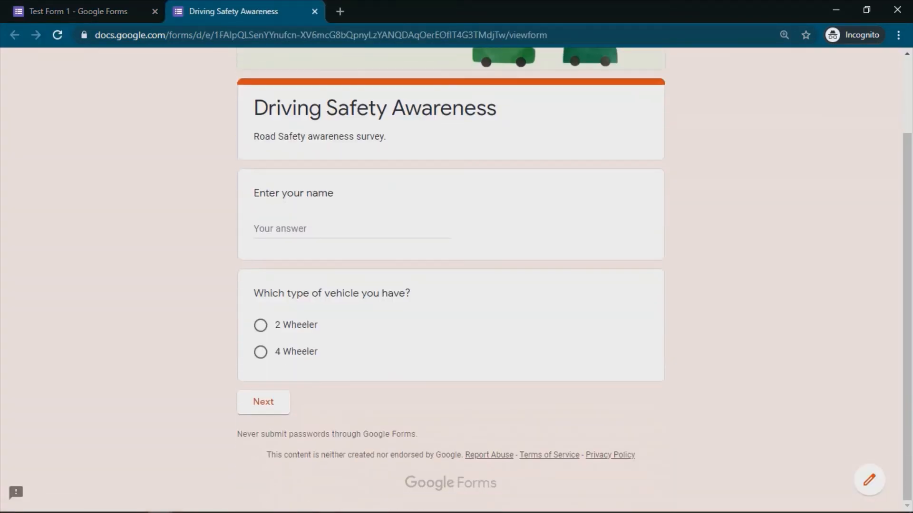
pyautogui.click(352, 229)
pyautogui.write('abc')
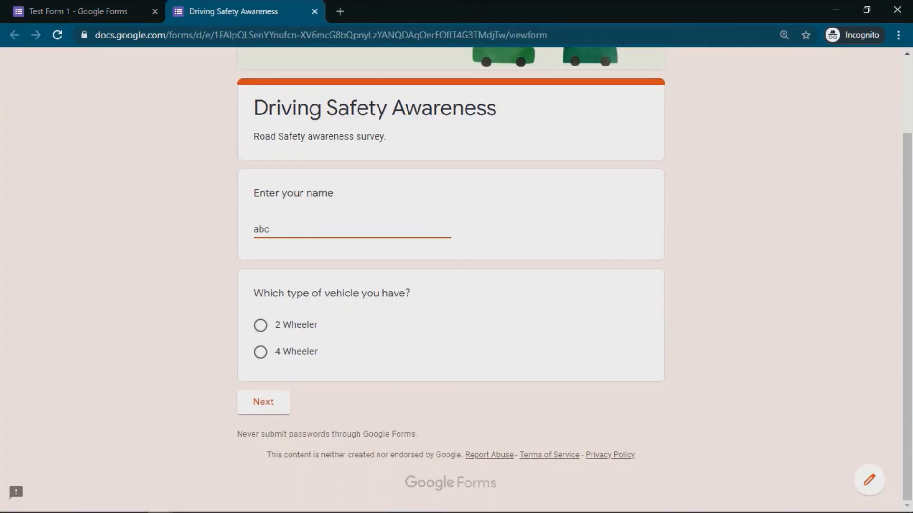
pyautogui.click(261, 352)
pyautogui.click(264, 402)
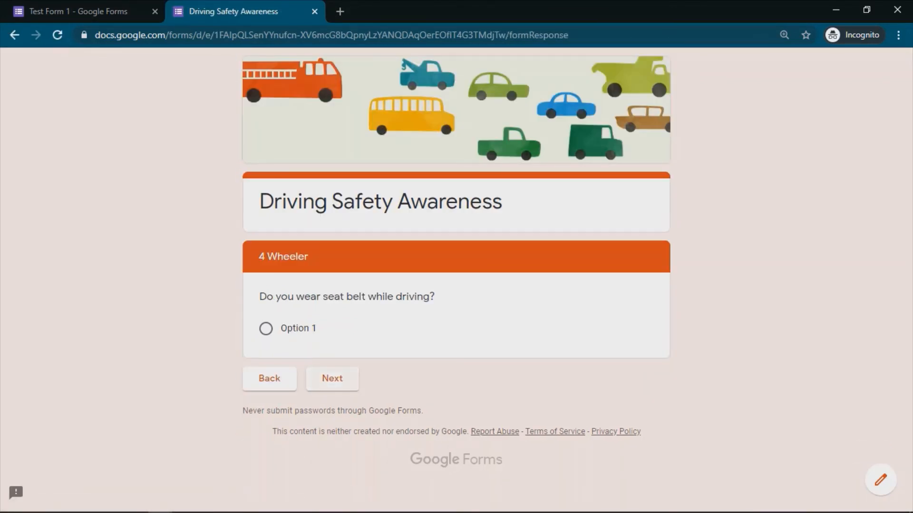
pyautogui.click(332, 378)
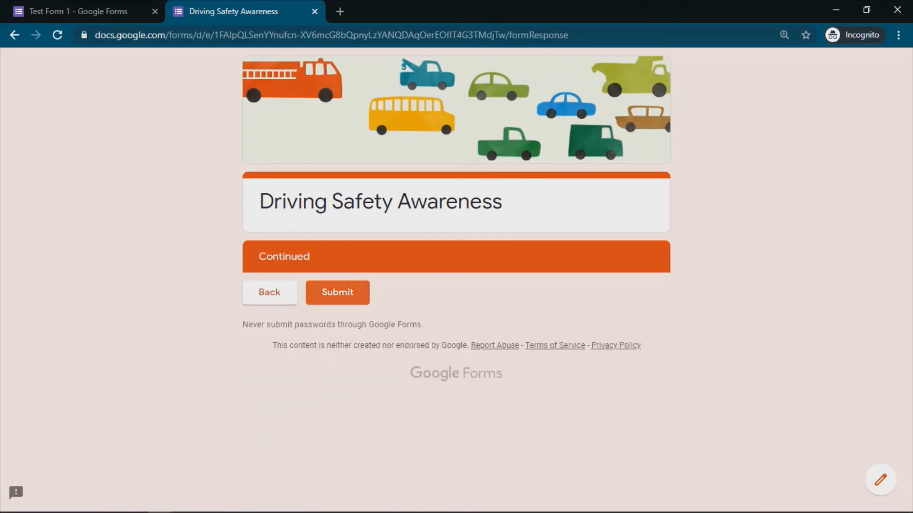
pyautogui.click(269, 293)
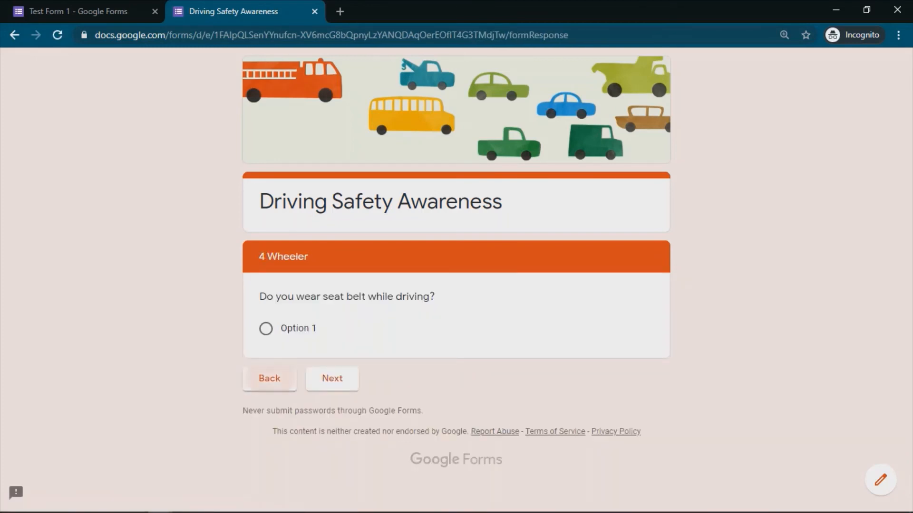
# Step: Return to the vehicle question in the preview, test the 2 Wheeler path with helmet answer Yes through to Continued, and close the preview
pyautogui.click(269, 378)
pyautogui.scroll(-2, 451, 285)
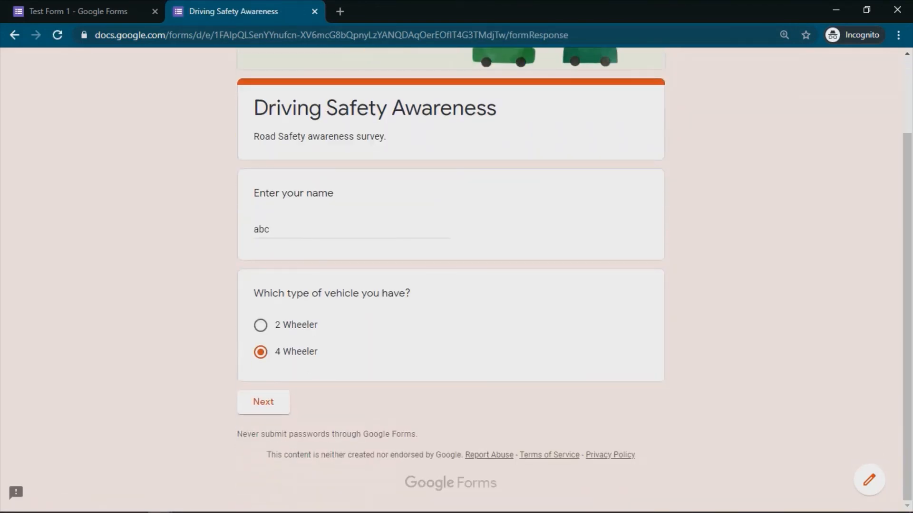
pyautogui.click(260, 325)
pyautogui.click(263, 402)
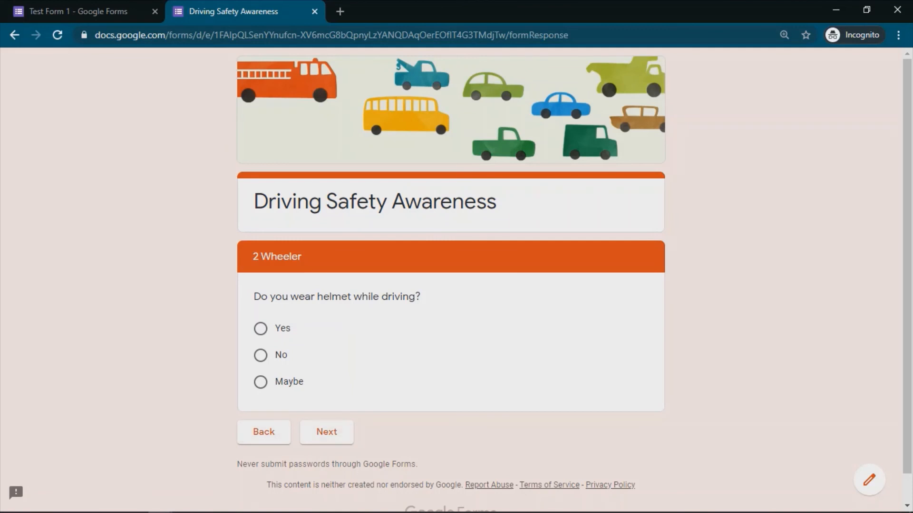
pyautogui.click(260, 328)
pyautogui.click(327, 432)
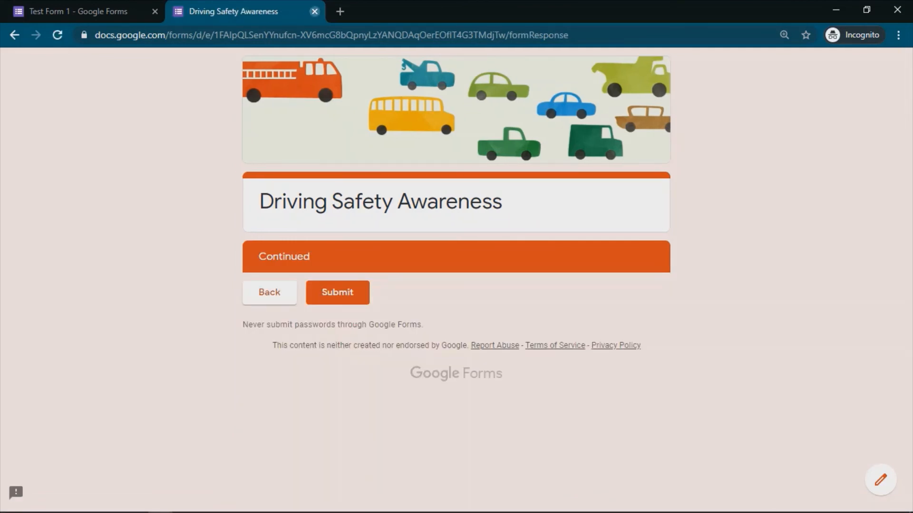
pyautogui.click(314, 11)
# Step: Add a Dropdown question under the Continued section to check its extra options, and delete that question
pyautogui.scroll(-3, 451, 404)
pyautogui.scroll(11, 450, 404)
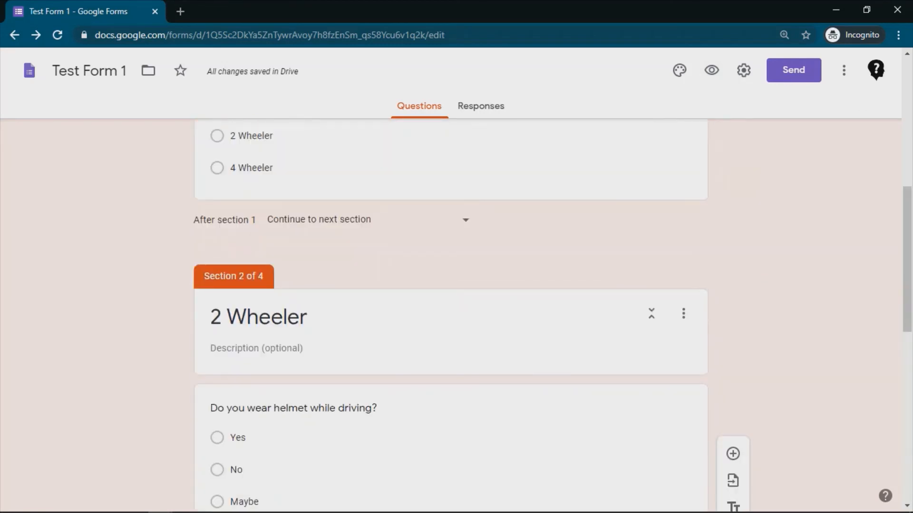
pyautogui.scroll(-3, 450, 404)
pyautogui.click(733, 360)
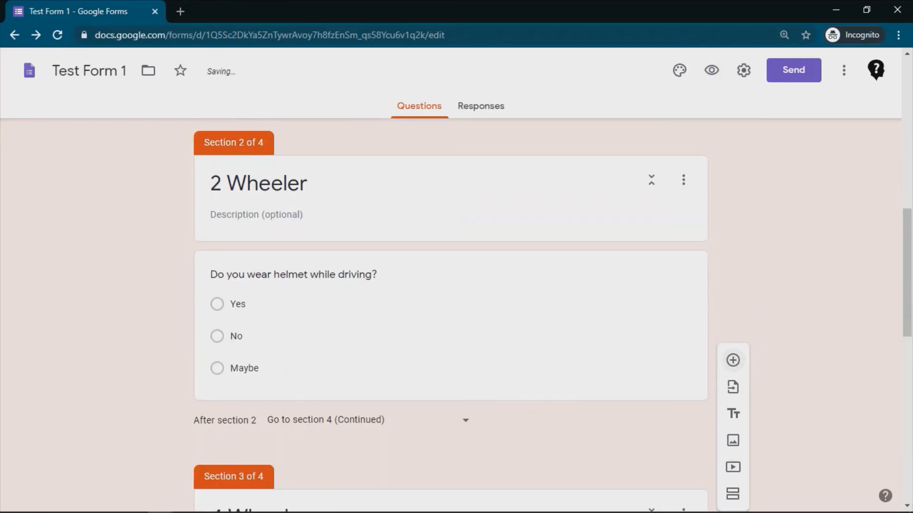
pyautogui.click(618, 318)
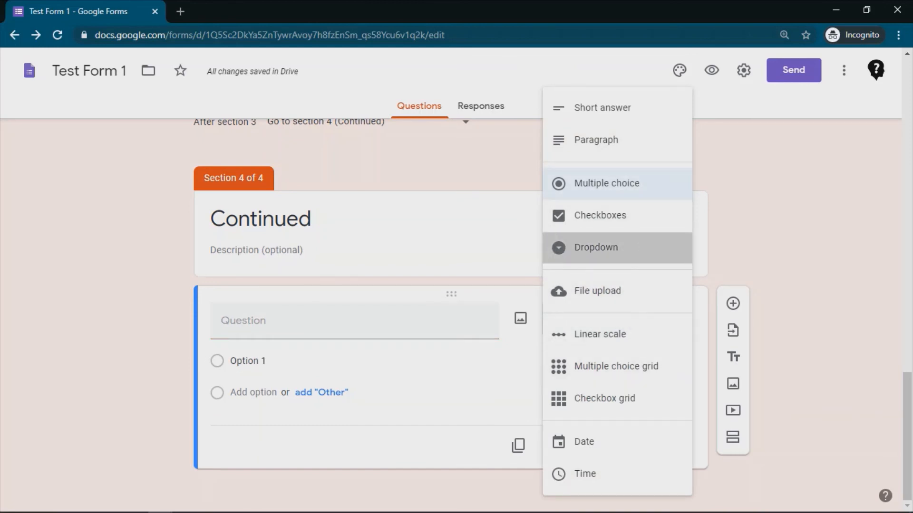
pyautogui.click(596, 248)
pyautogui.click(675, 446)
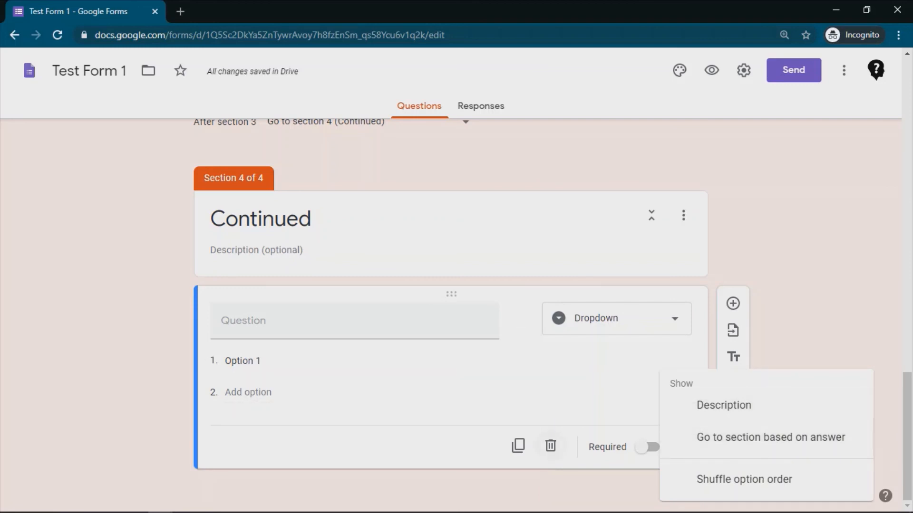
pyautogui.press('Escape')
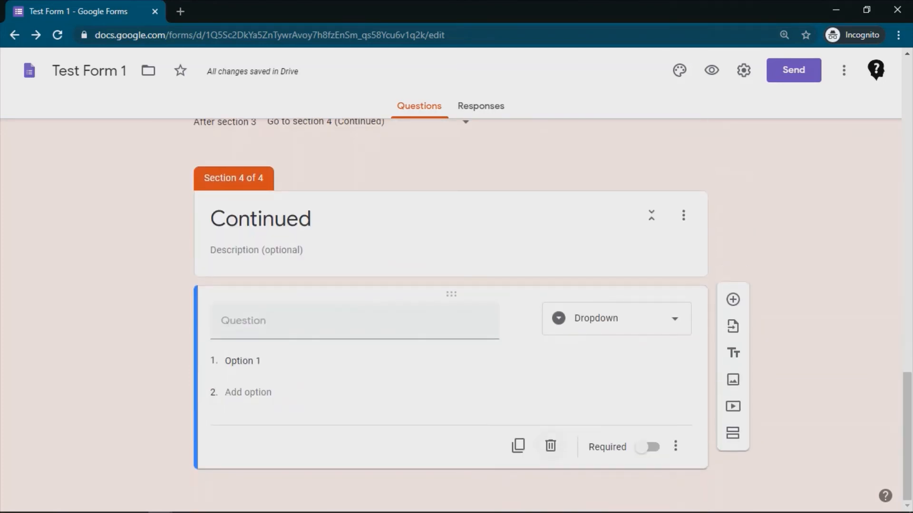
pyautogui.click(550, 445)
# Step: Change the question type of "Which type of vehicle you have?" to Dropdown
pyautogui.scroll(15, 451, 314)
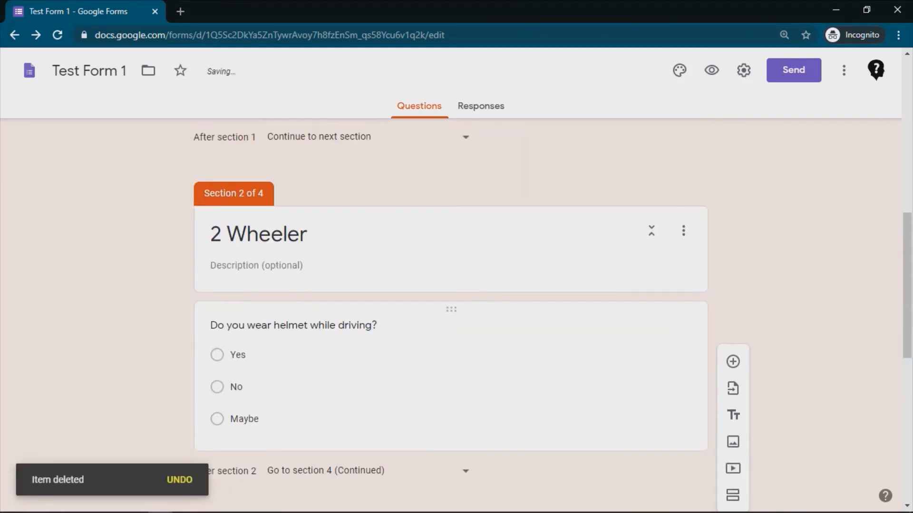
pyautogui.click(613, 300)
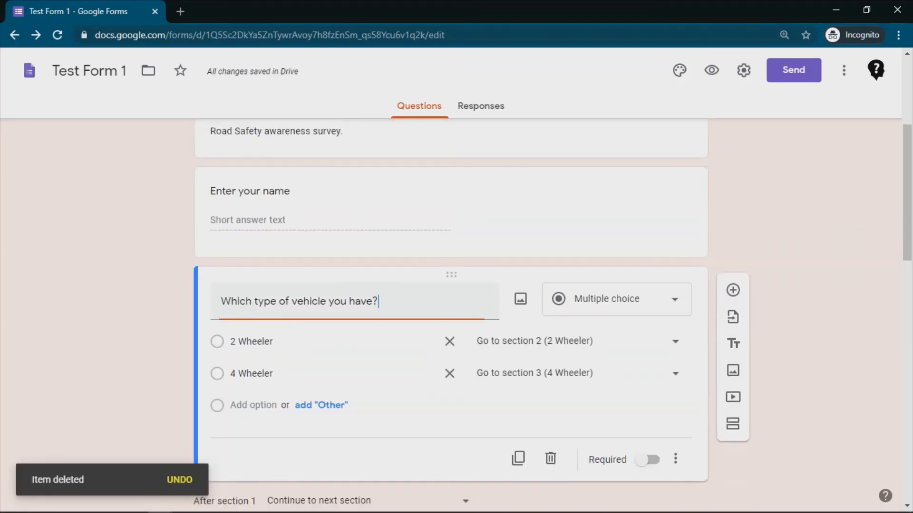
pyautogui.click(613, 300)
pyautogui.click(595, 247)
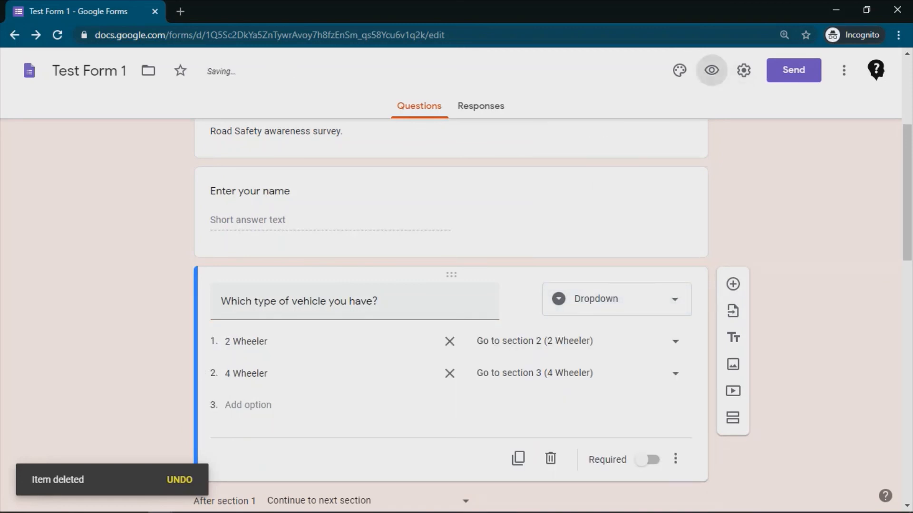
# Step: Preview the form, test the 4 Wheeler path with "abc" as the name, advance past the seat belt question, and close the preview
pyautogui.click(711, 70)
pyautogui.click(352, 322)
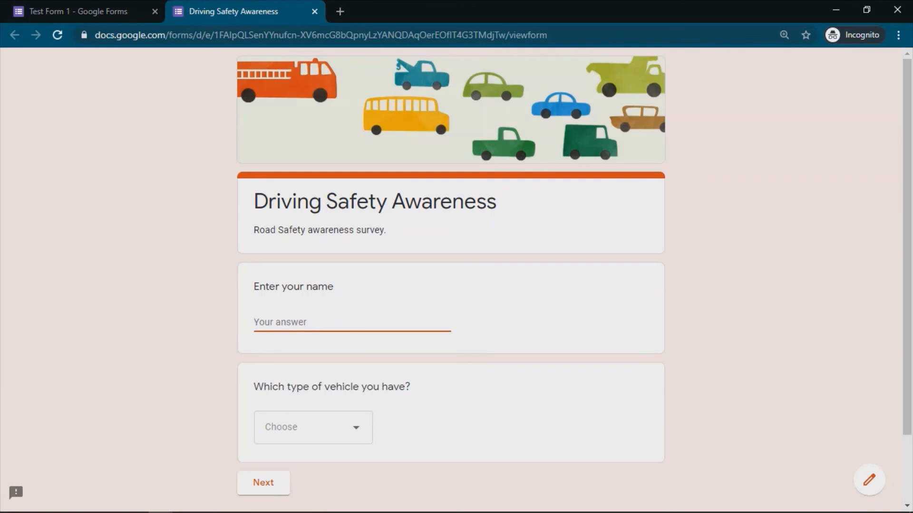
pyautogui.write('abc')
pyautogui.scroll(-1, 455, 277)
pyautogui.scroll(-1, 314, 394)
pyautogui.click(313, 347)
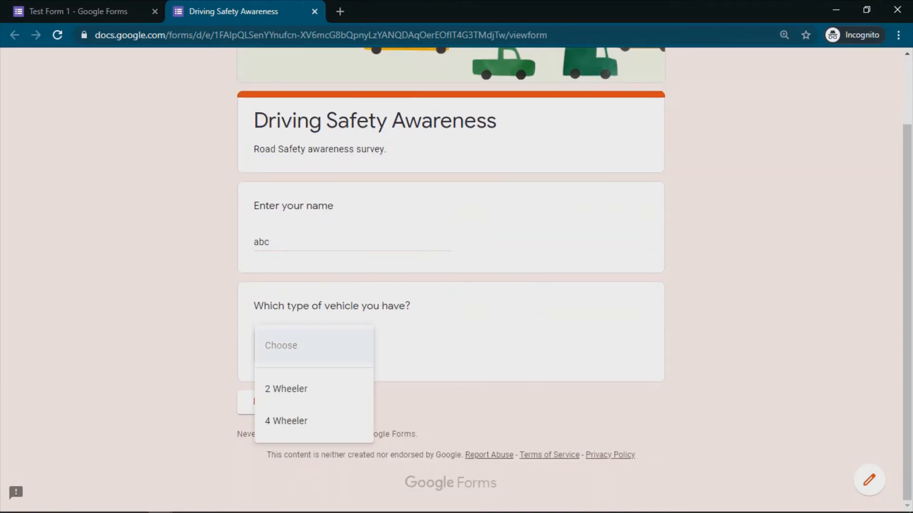
pyautogui.click(285, 421)
pyautogui.click(264, 403)
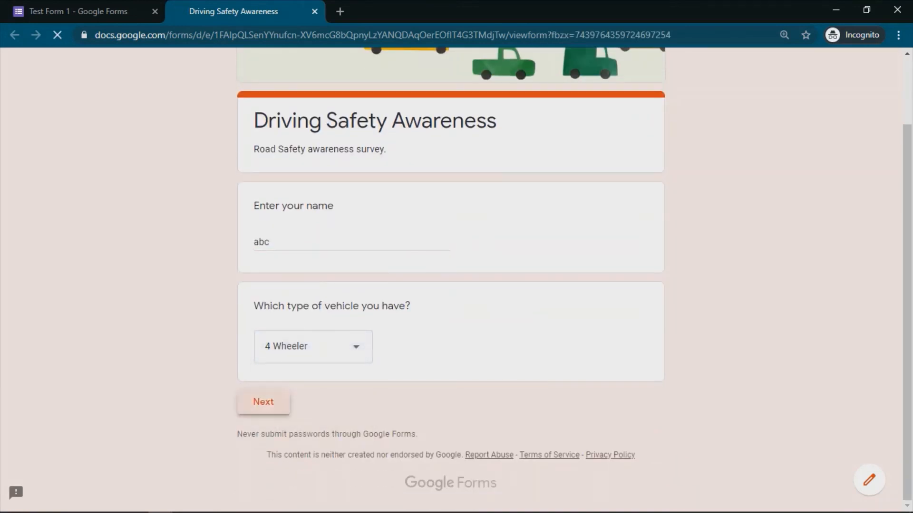
pyautogui.click(332, 378)
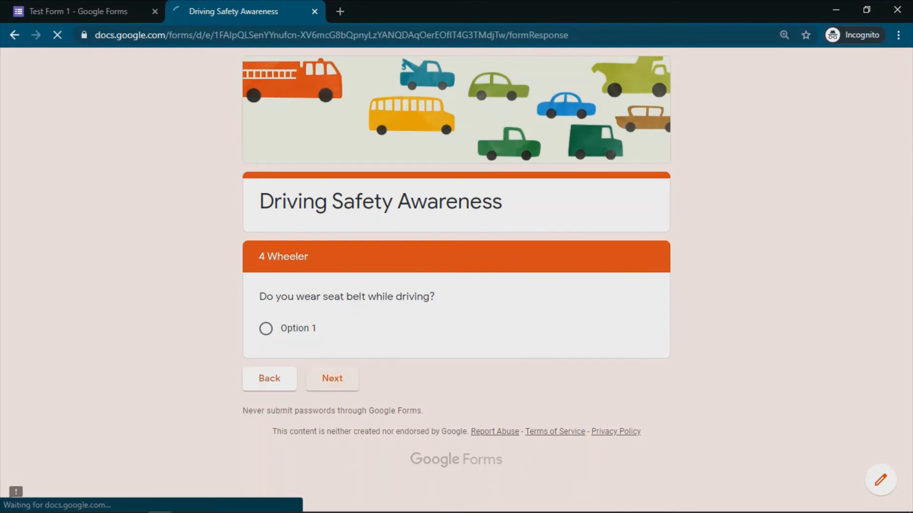
pyautogui.hotkey('ctrl', 'w')
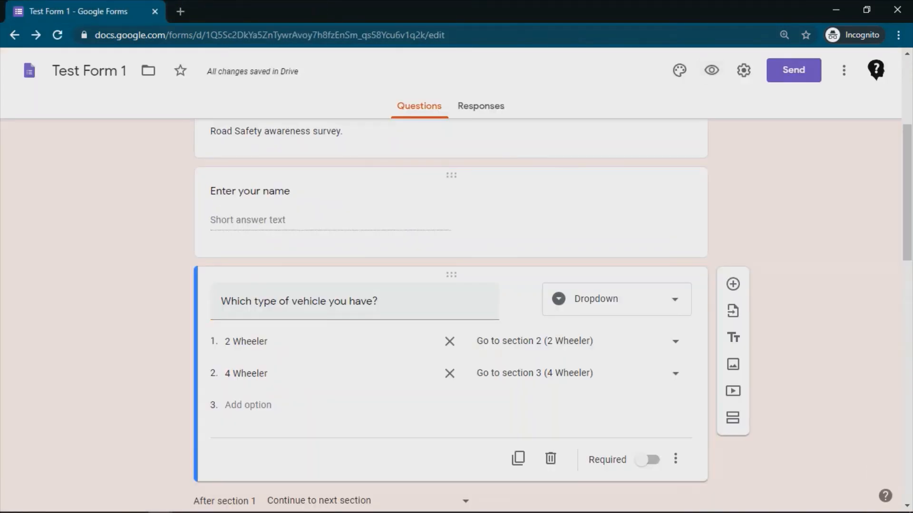
# Step: Open the list of question types for "Which type of vehicle you have?"
pyautogui.scroll(-7, 451, 314)
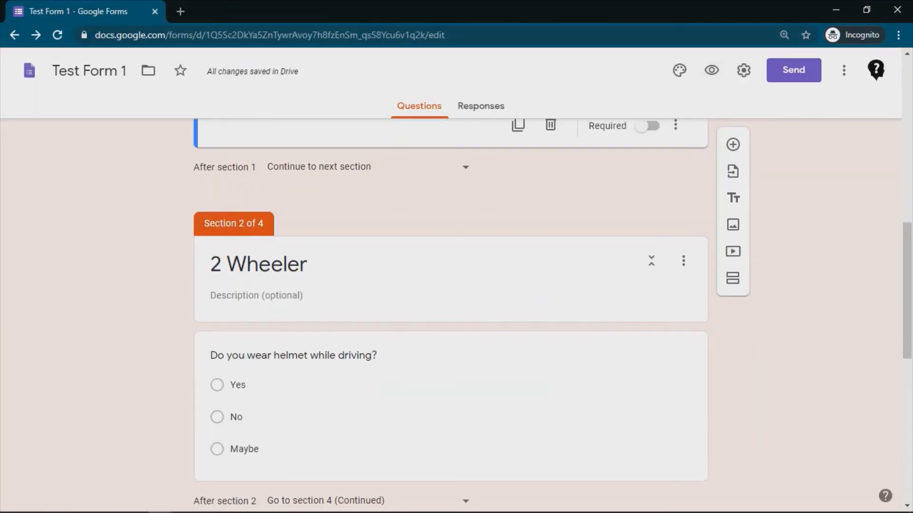
pyautogui.scroll(3, 451, 314)
pyautogui.scroll(3, 450, 314)
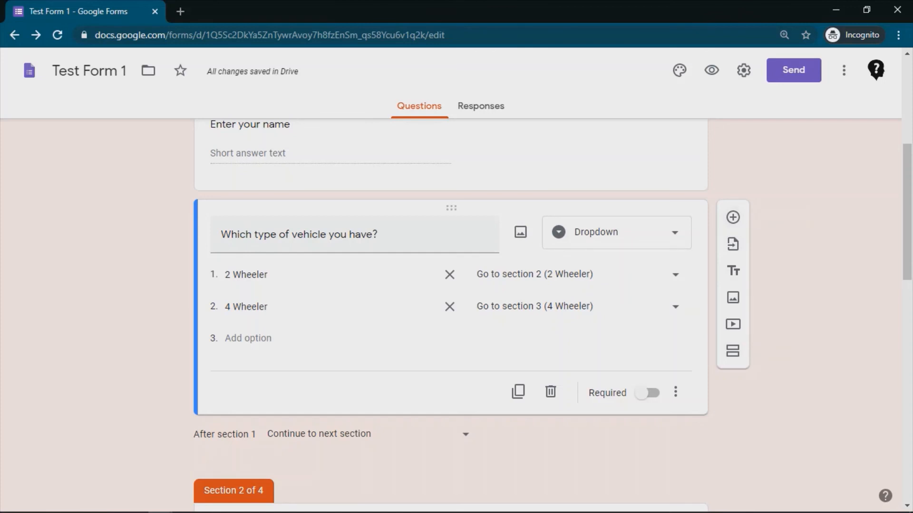
pyautogui.click(617, 232)
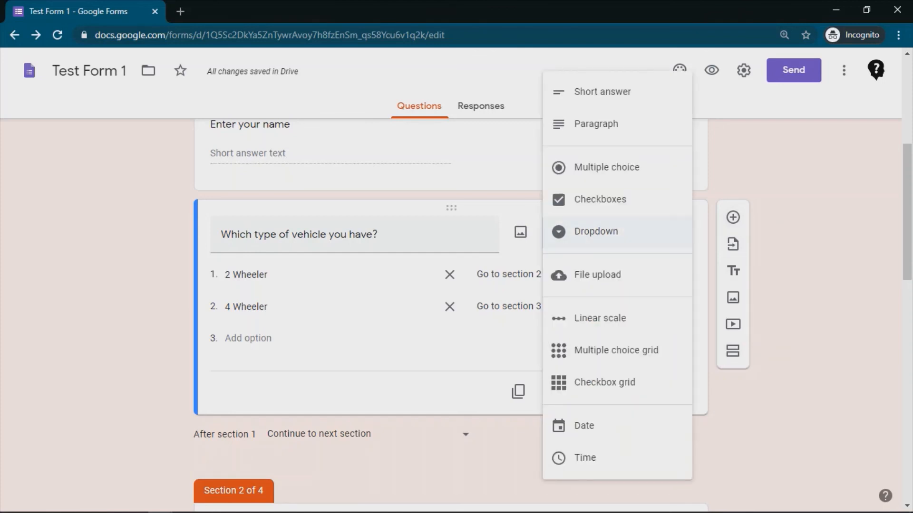